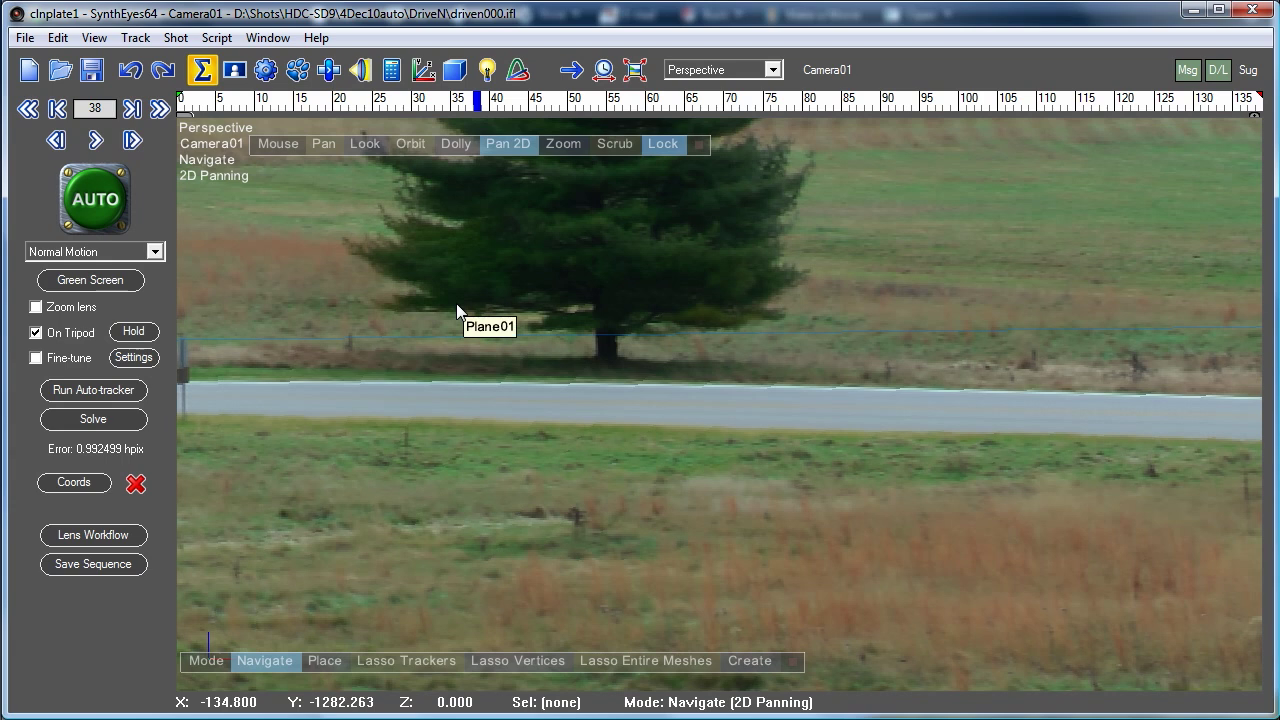
# Step: Place a new tracker on the SUV's rear at frame 0 in the Camera view and track it through the shot
pyautogui.press('Home')
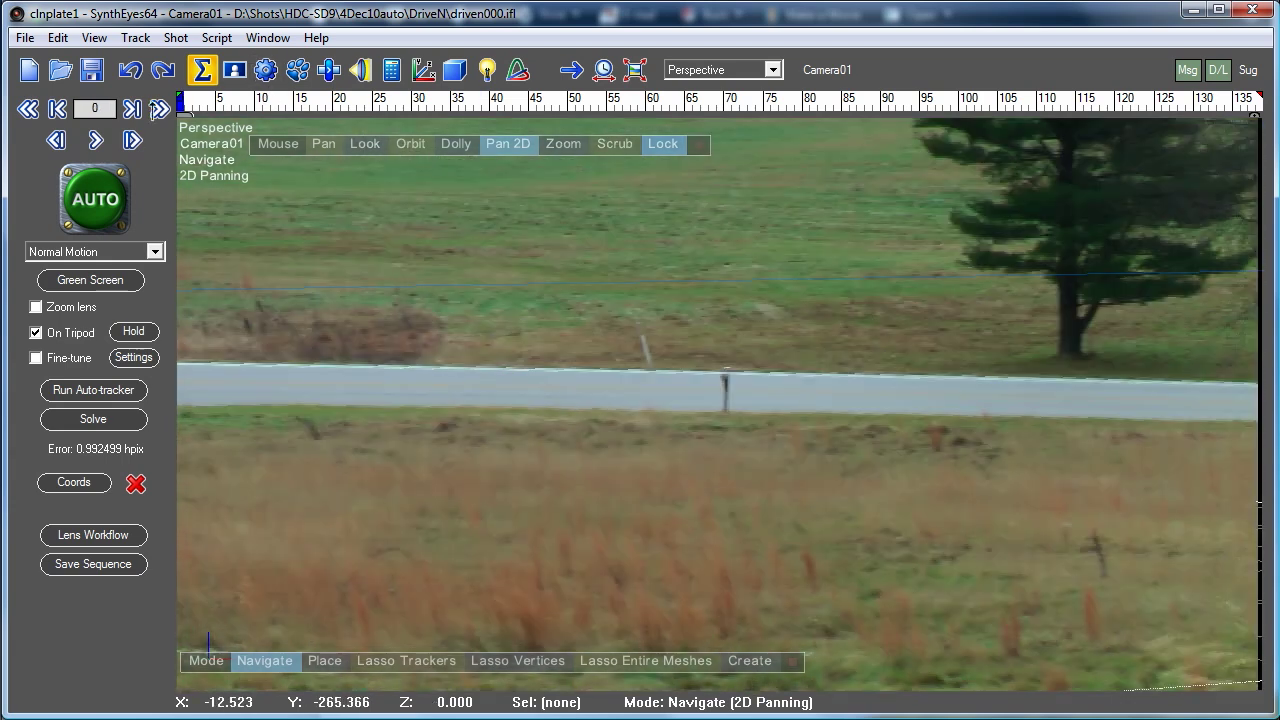
pyautogui.click(752, 70)
pyautogui.click(740, 92)
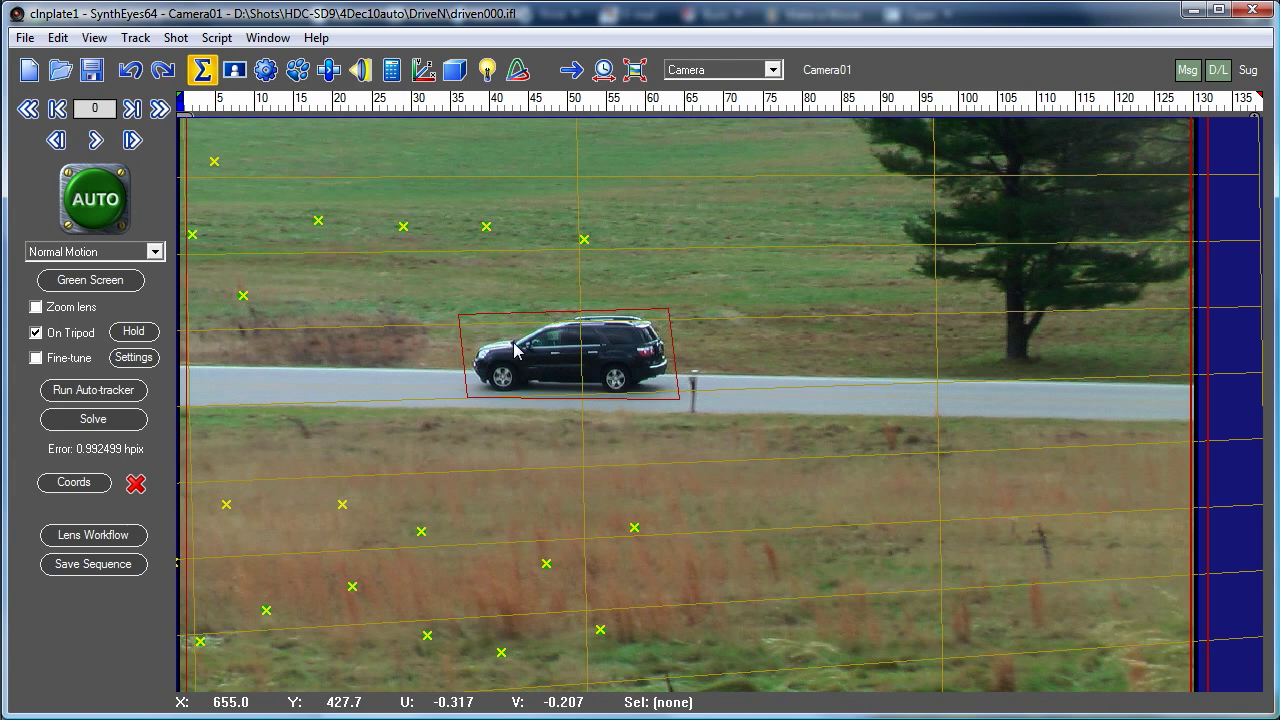
pyautogui.click(296, 77)
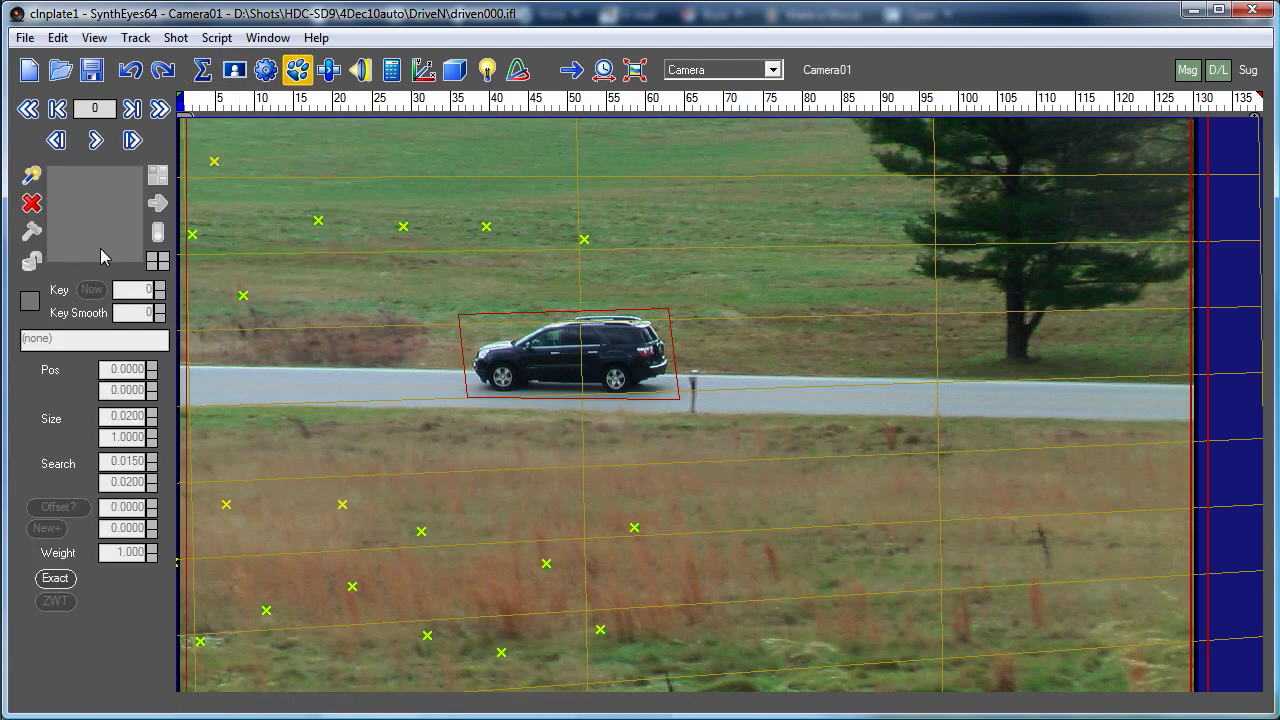
pyautogui.moveTo(636, 347); pyautogui.dragTo(714, 391)
pyautogui.click(95, 140)
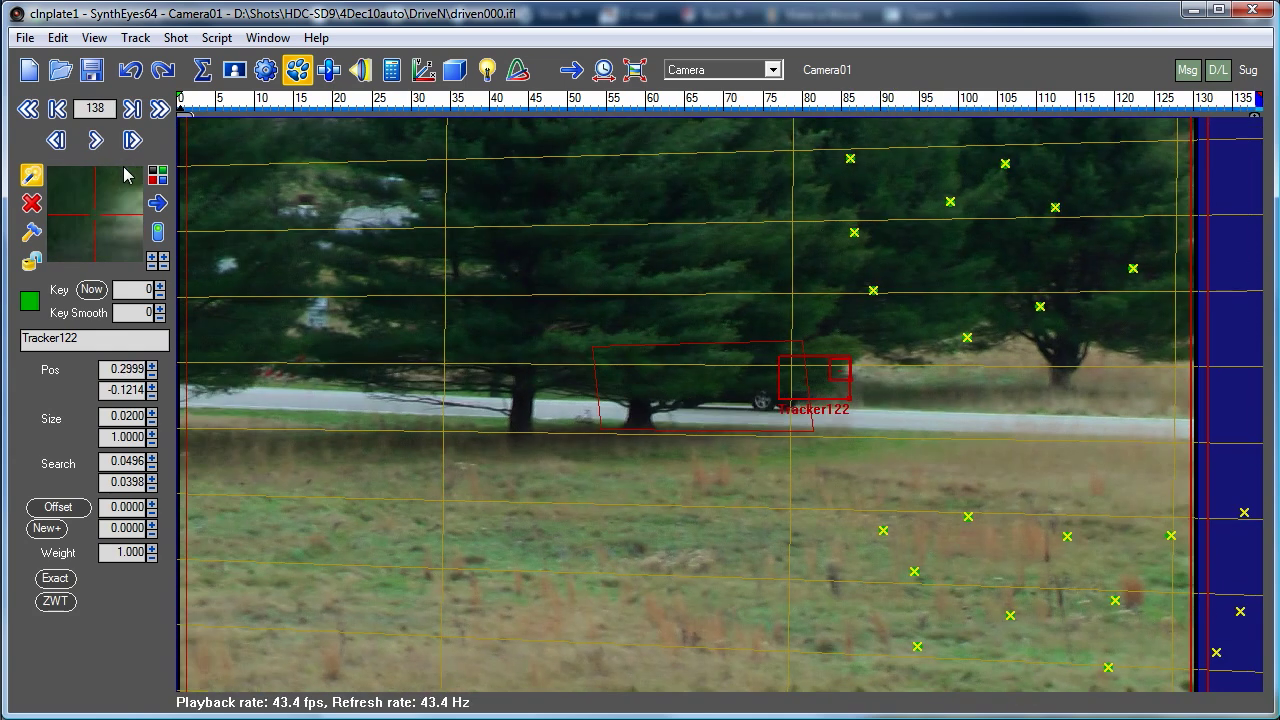
# Step: Disable the SUV tracker from frame 136 on, lock it as finished, and check its path across the shot
pyautogui.scroll(3, 99, 201)
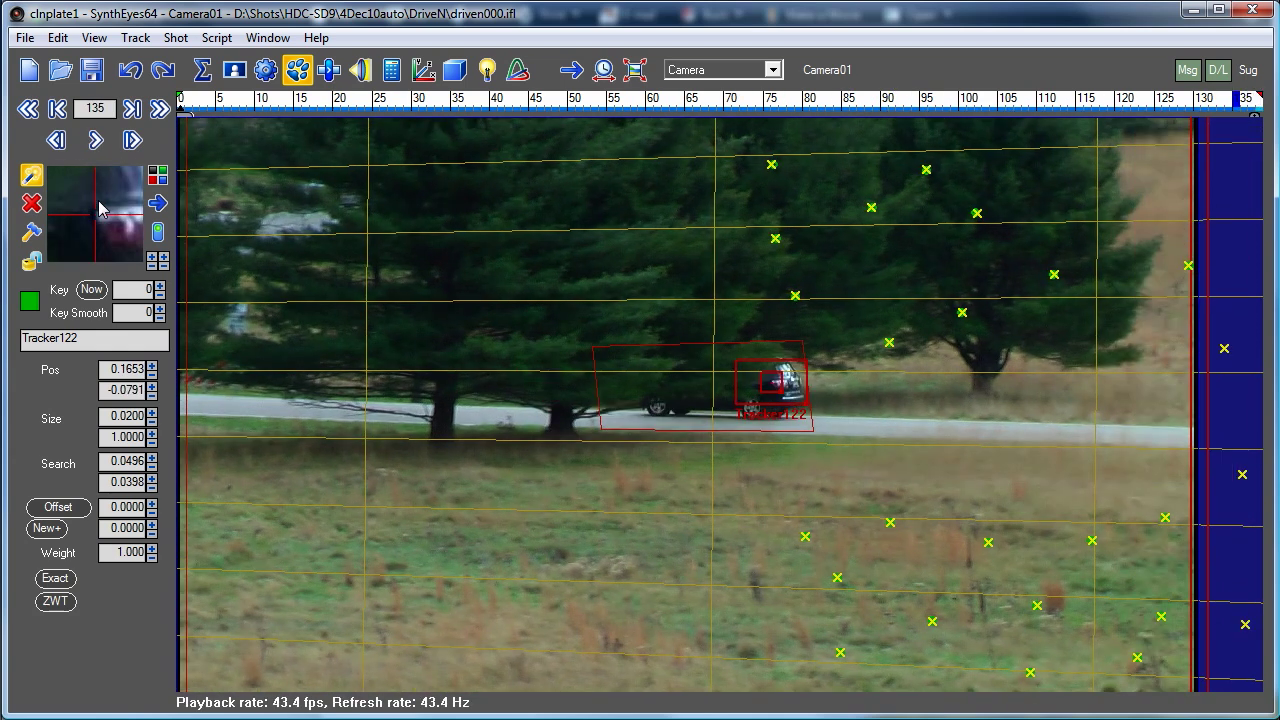
pyautogui.scroll(-1, 99, 201)
pyautogui.click(157, 231)
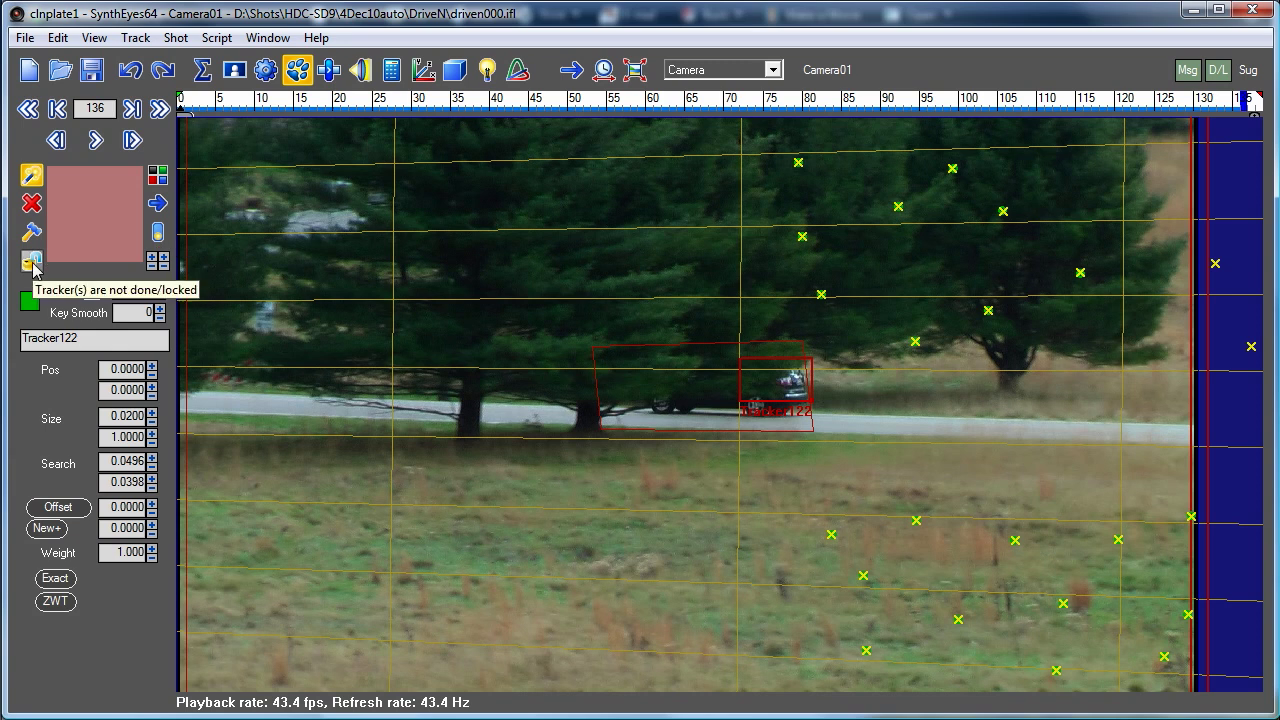
pyautogui.click(33, 263)
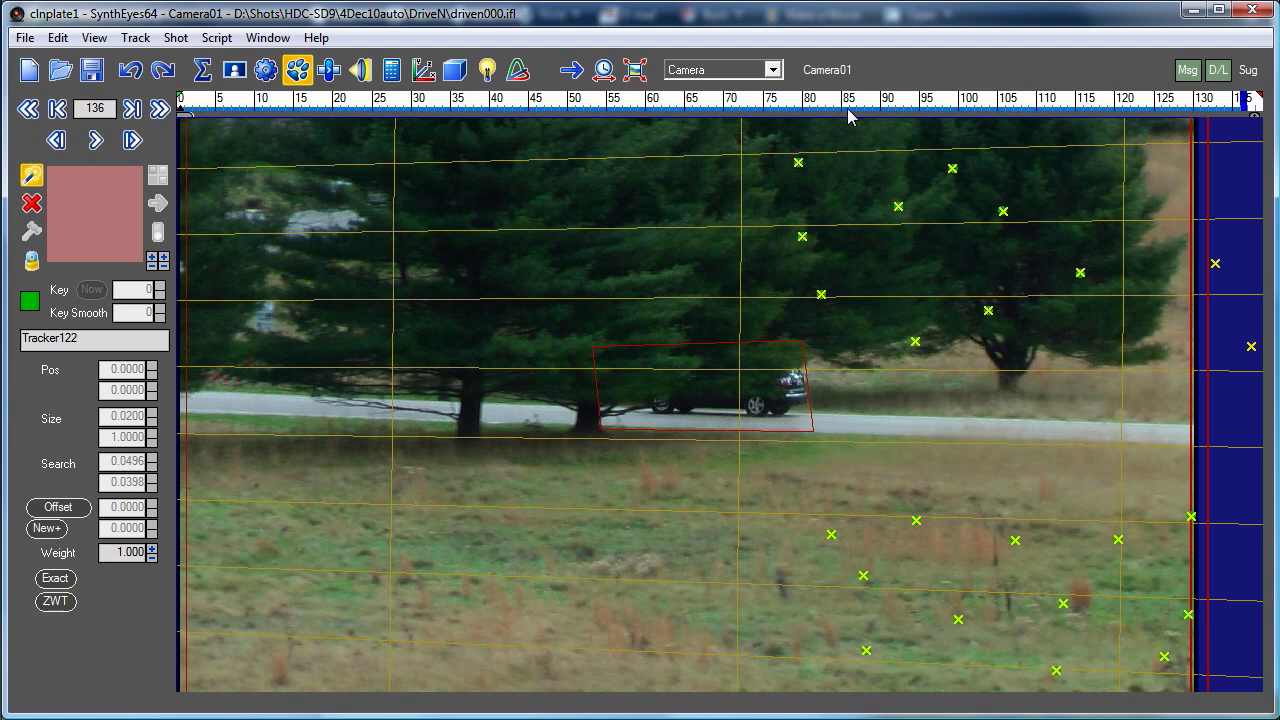
pyautogui.moveTo(838, 112); pyautogui.dragTo(508, 100)
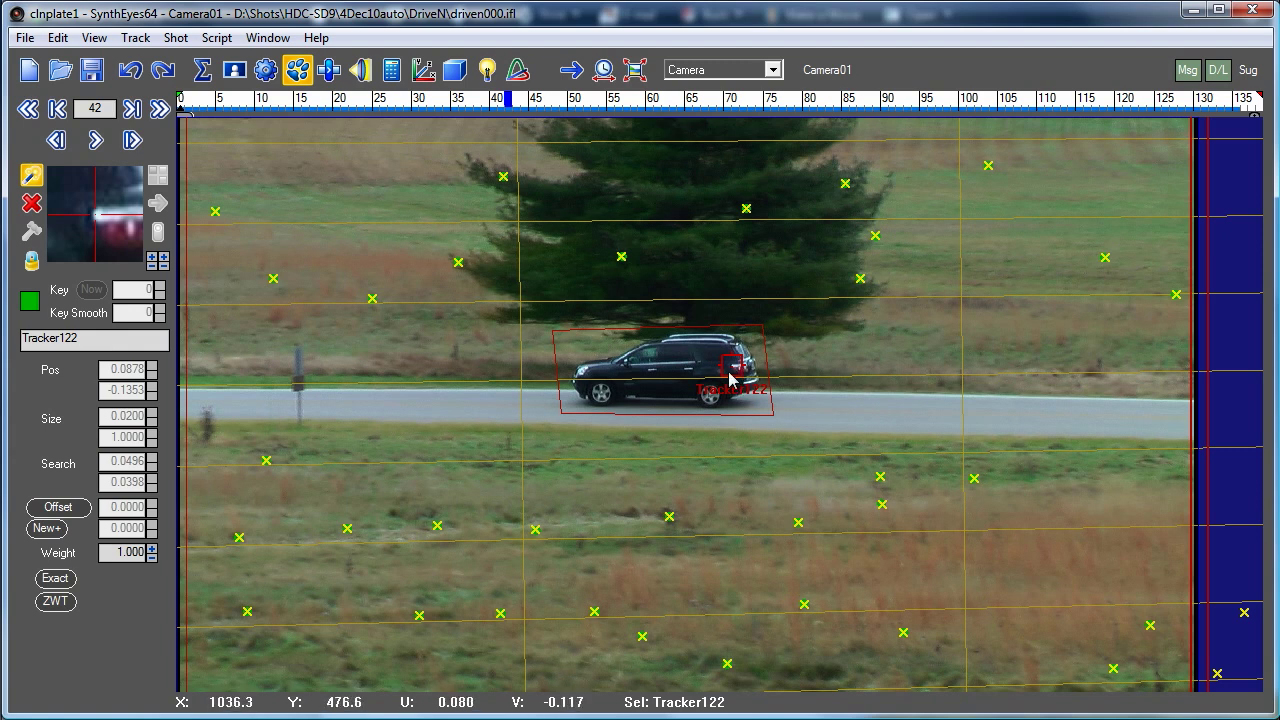
pyautogui.moveTo(279, 96); pyautogui.dragTo(198, 166)
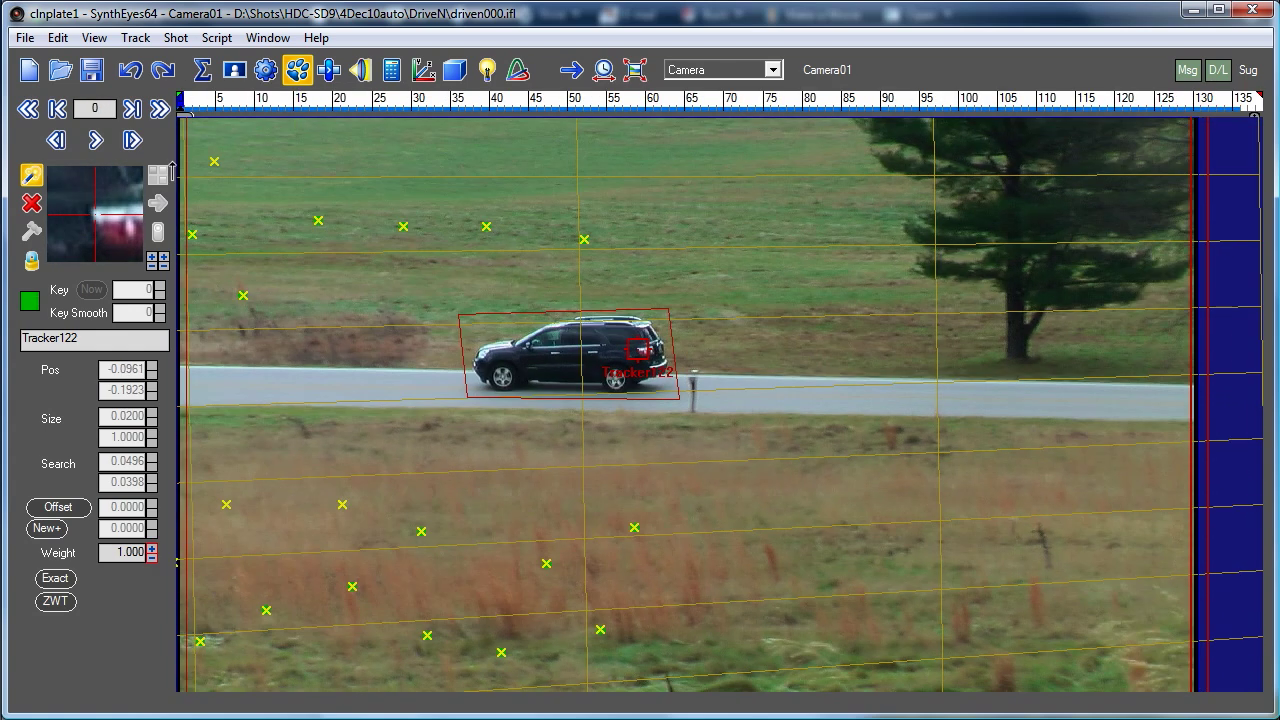
# Step: In the Quad view, create a moving object from the SUV tracker with camera distance 60 and the Exact orient method
pyautogui.click(740, 69)
pyautogui.click(705, 108)
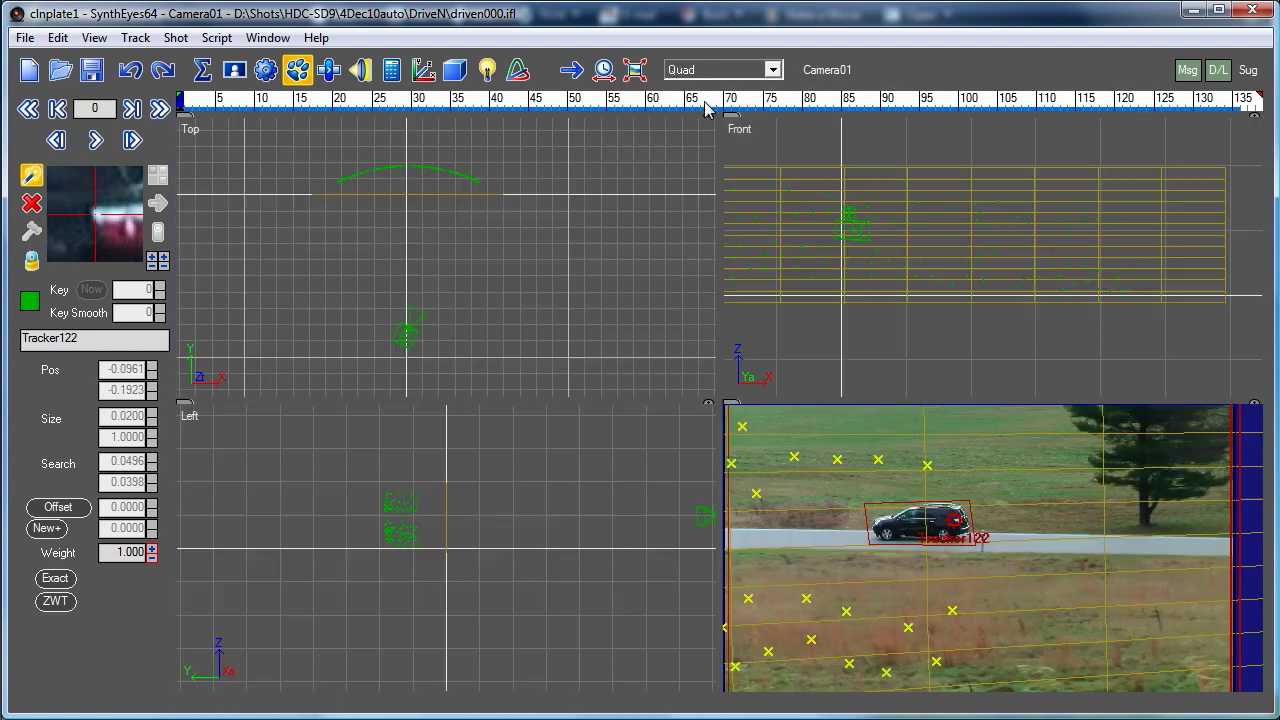
pyautogui.moveTo(198, 105)
pyautogui.mouseDown()
pyautogui.moveTo(991, 174)
pyautogui.moveTo(1258, 150)
pyautogui.moveTo(58, 67)
pyautogui.moveTo(1258, 101)
pyautogui.mouseUp()
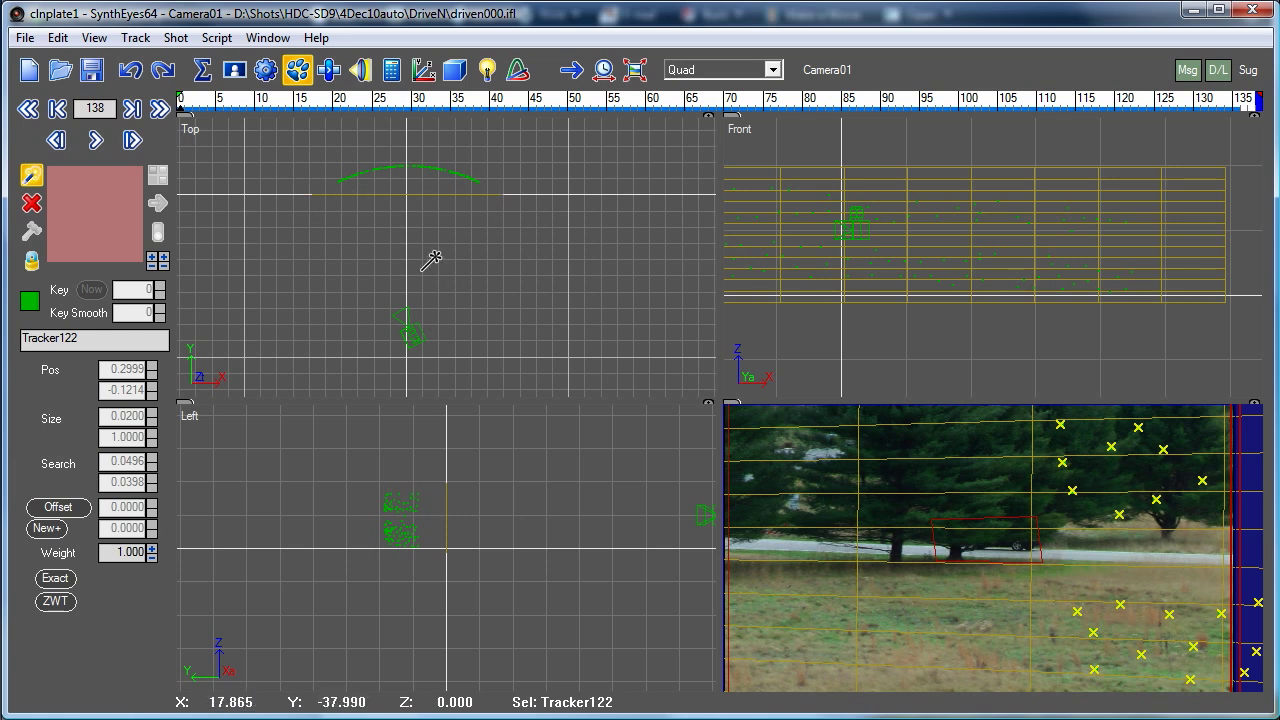
pyautogui.moveTo(640, 102); pyautogui.dragTo(517, 100)
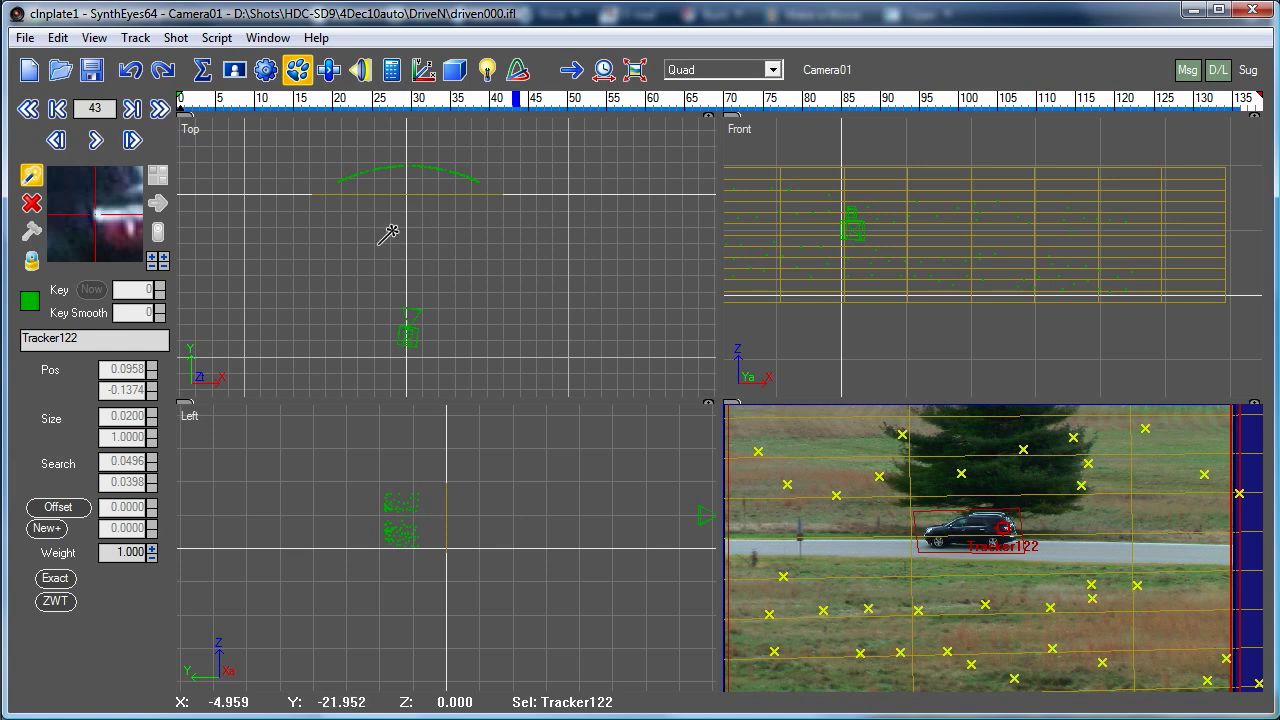
pyautogui.click(214, 38)
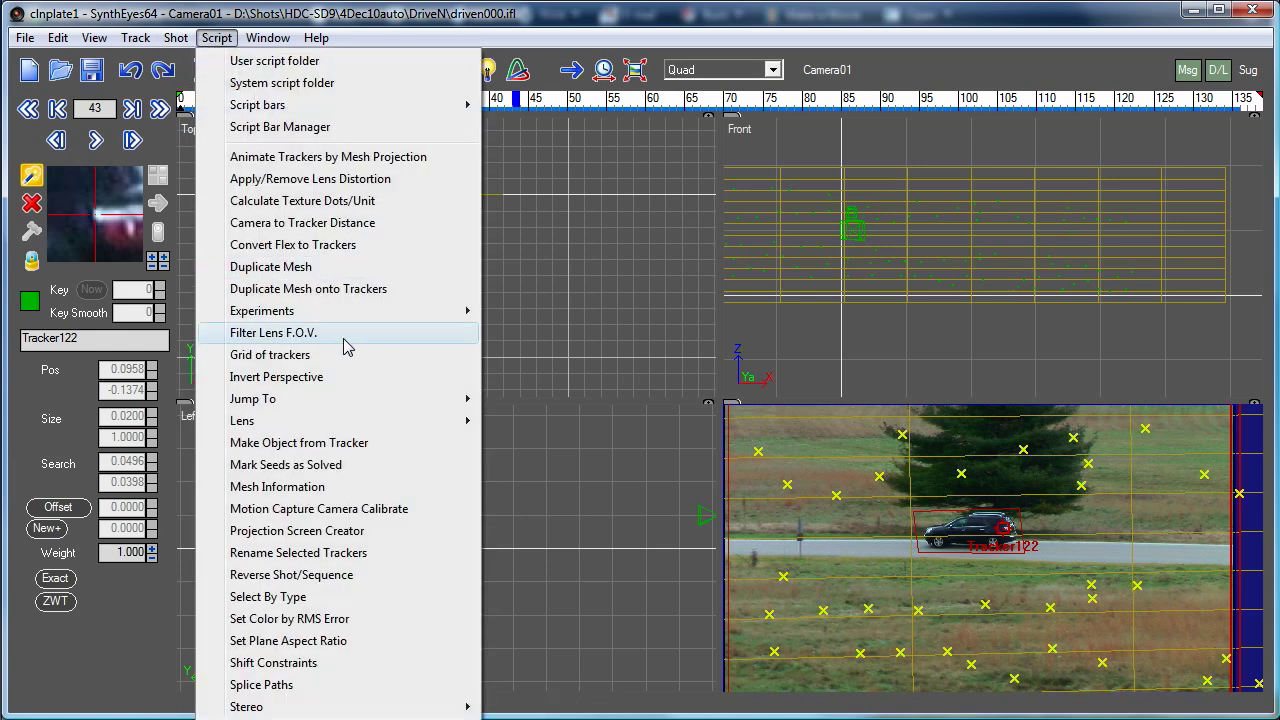
pyautogui.click(300, 443)
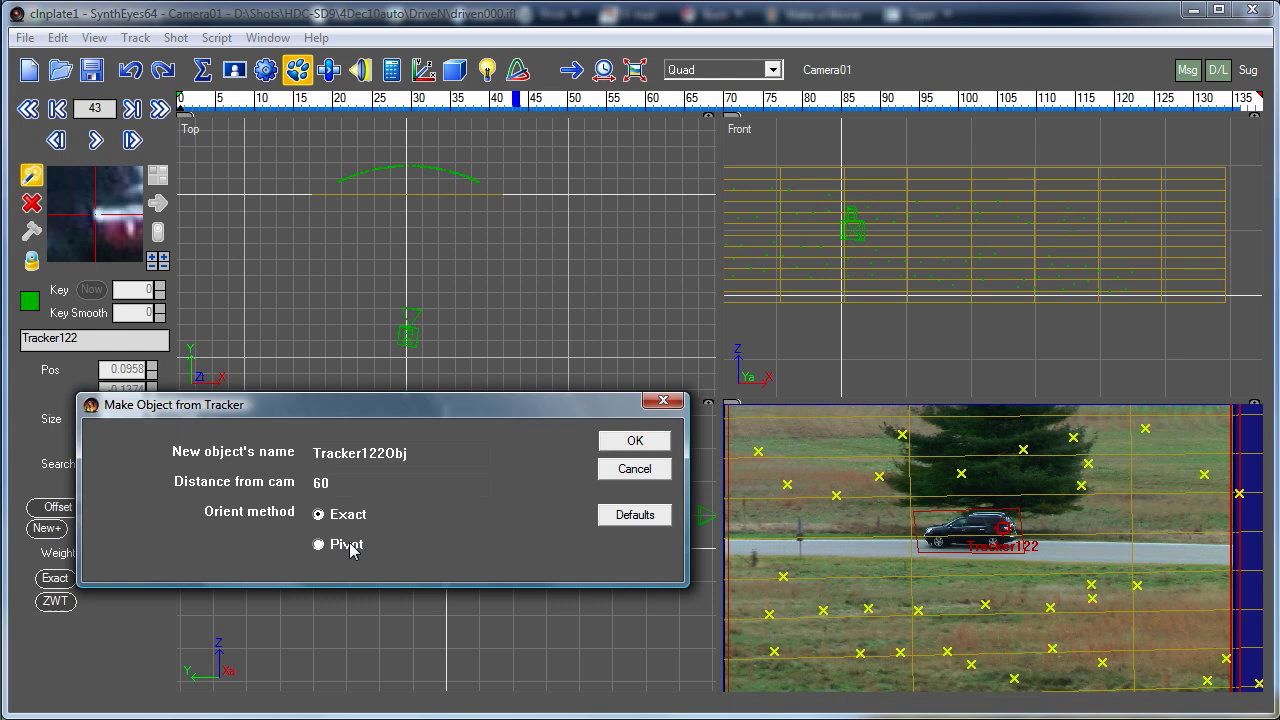
pyautogui.click(634, 441)
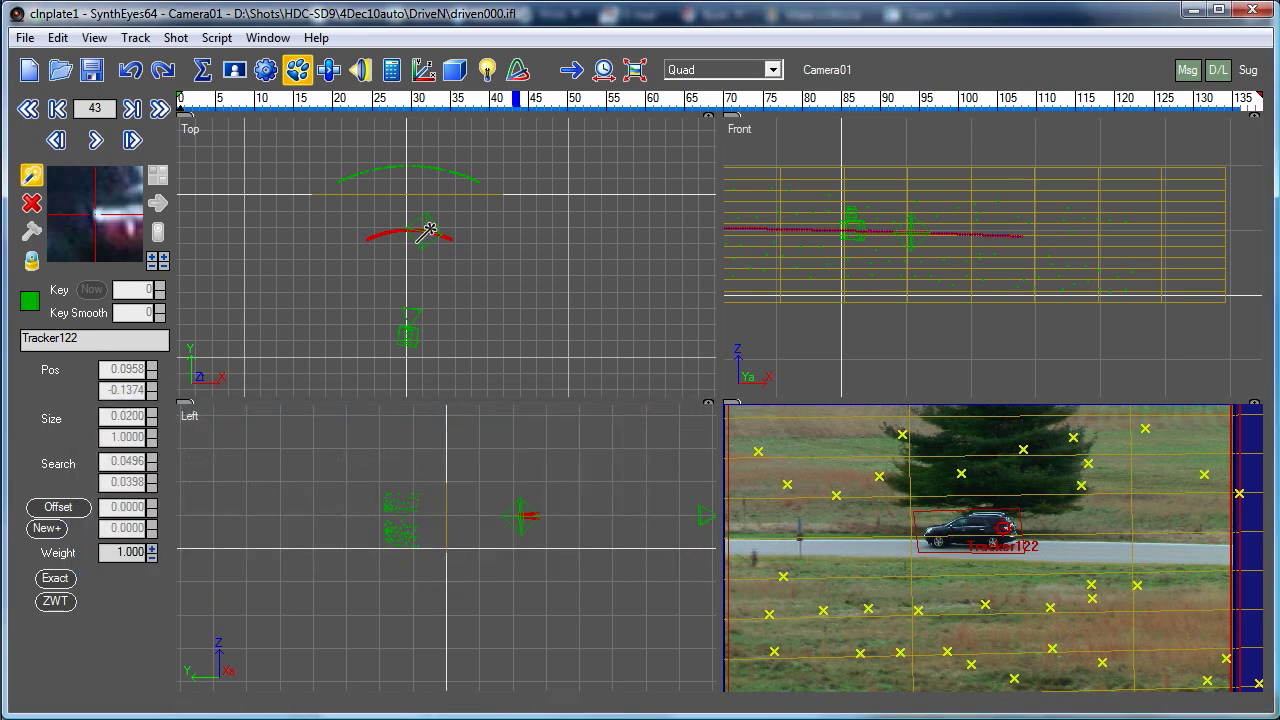
# Step: Make the SUV's moving object active and compare Object and World coordinates in the 3-D controls, ending on World
pyautogui.moveTo(222, 104); pyautogui.dragTo(328, 172)
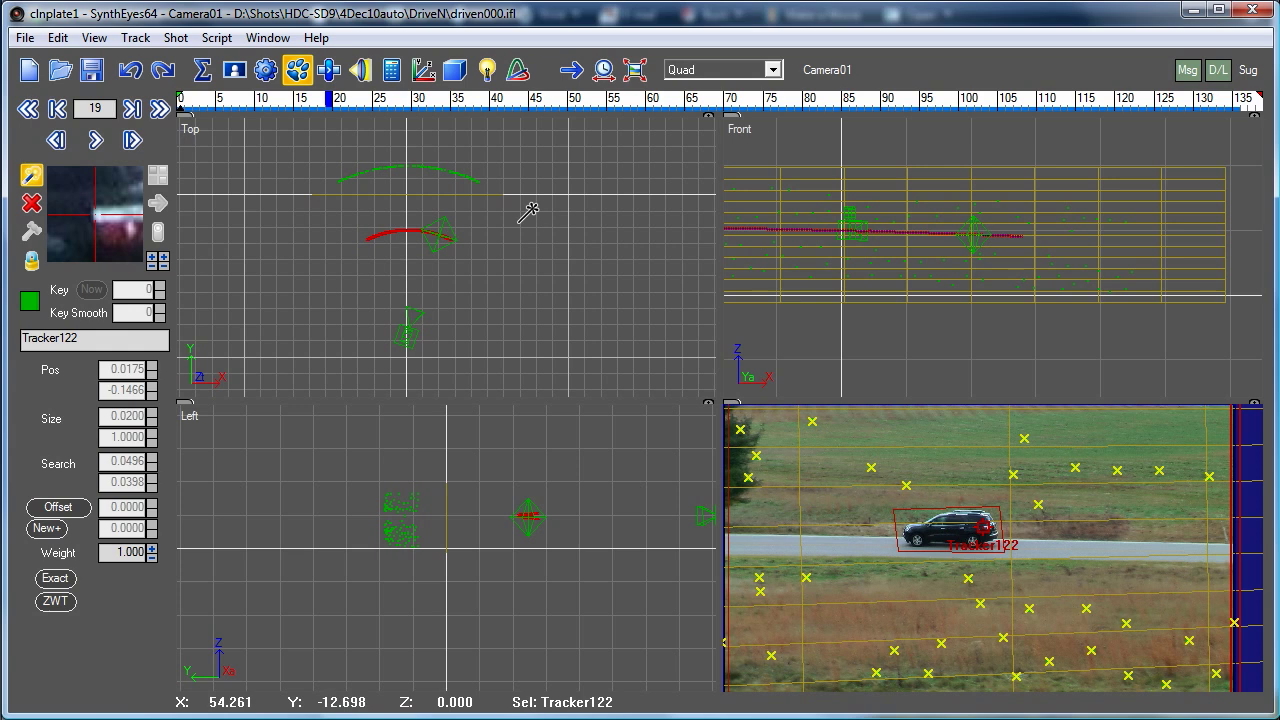
pyautogui.click(815, 72)
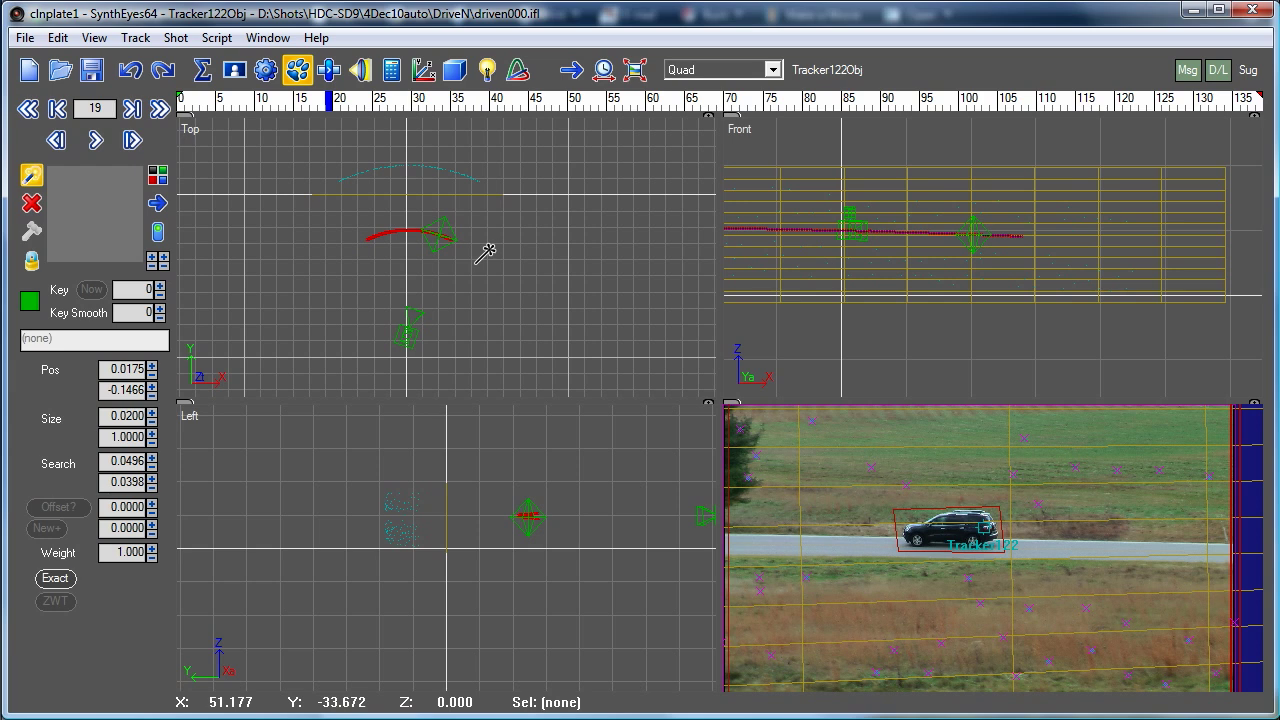
pyautogui.click(452, 72)
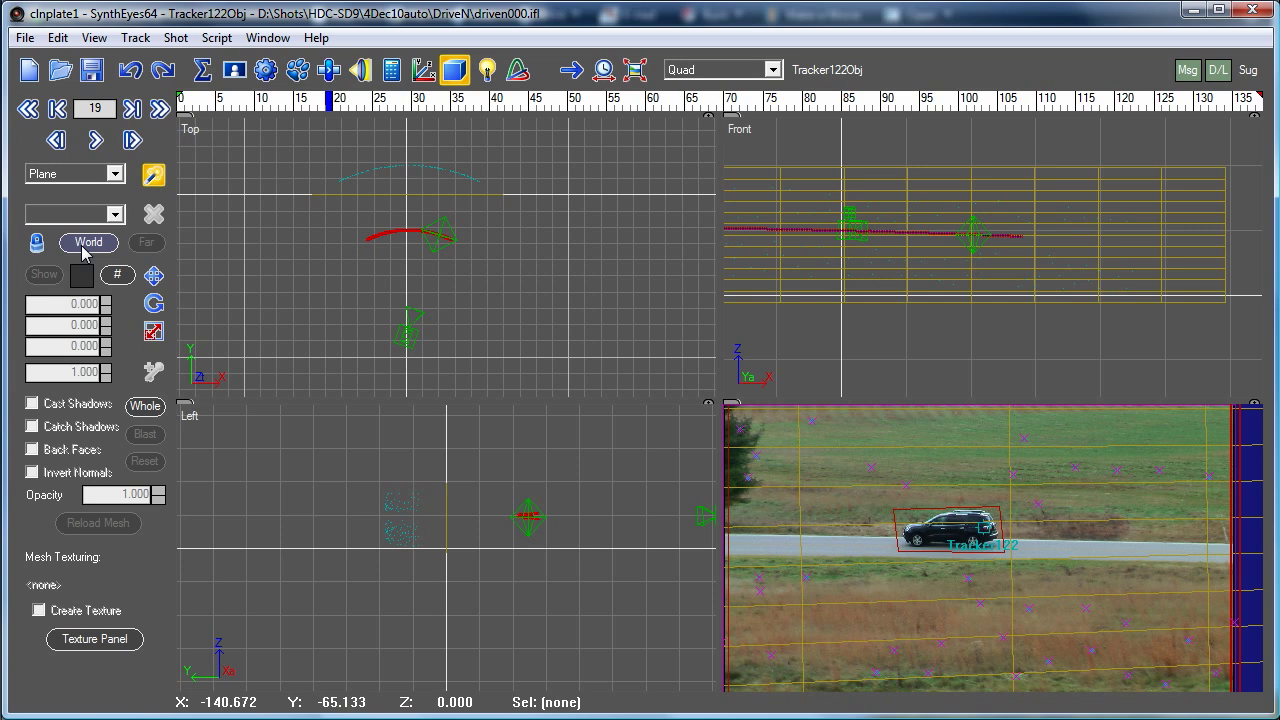
pyautogui.click(88, 243)
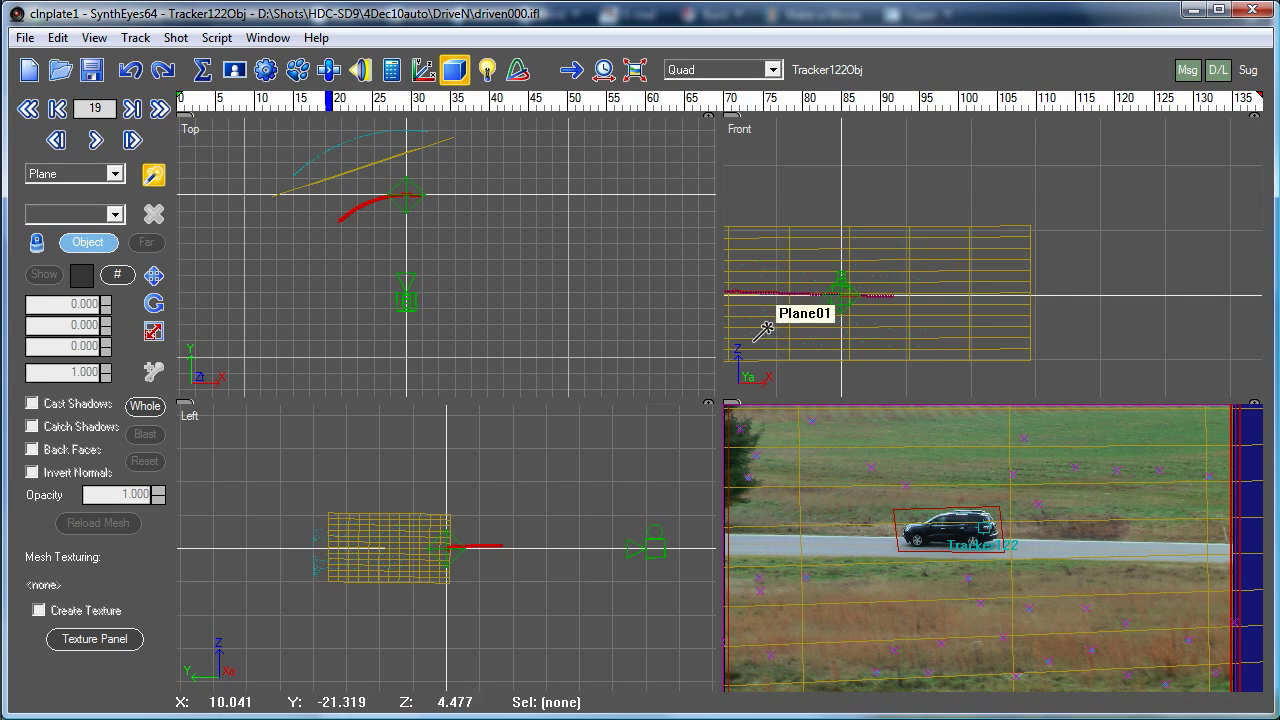
pyautogui.click(87, 242)
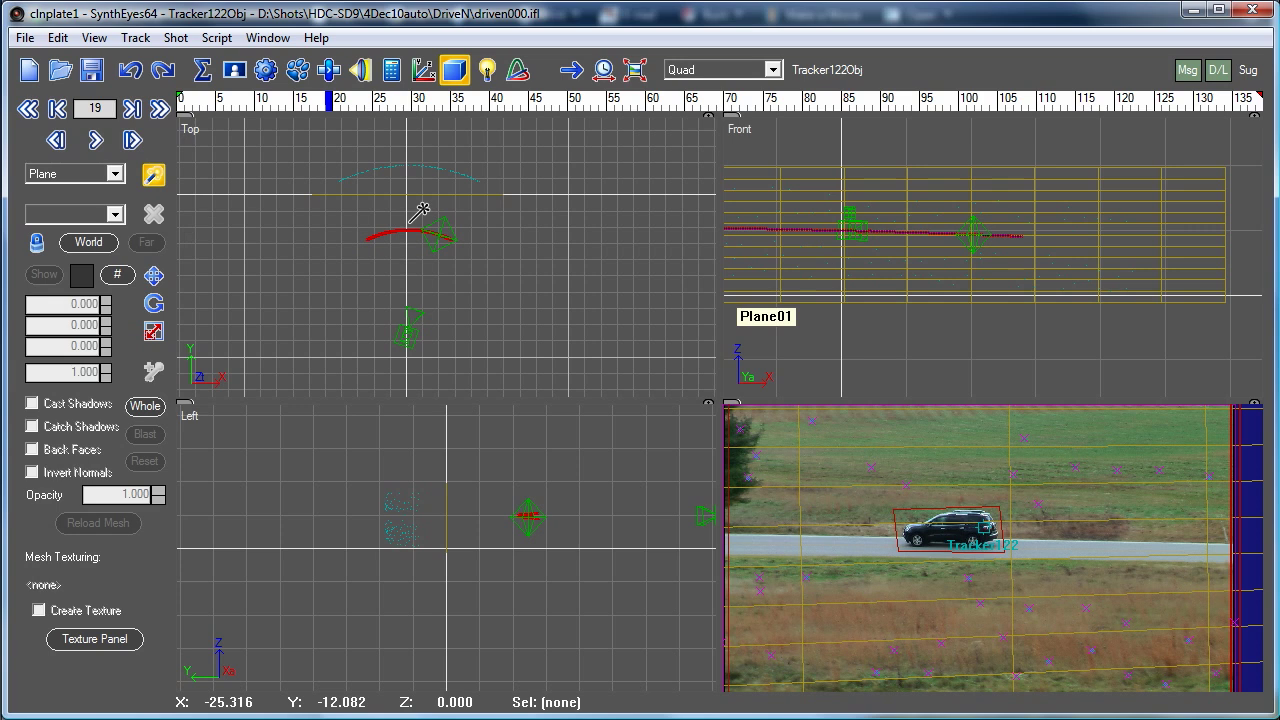
# Step: Show the scene in the Perspective view and hide the background plane Plane01
pyautogui.click(695, 70)
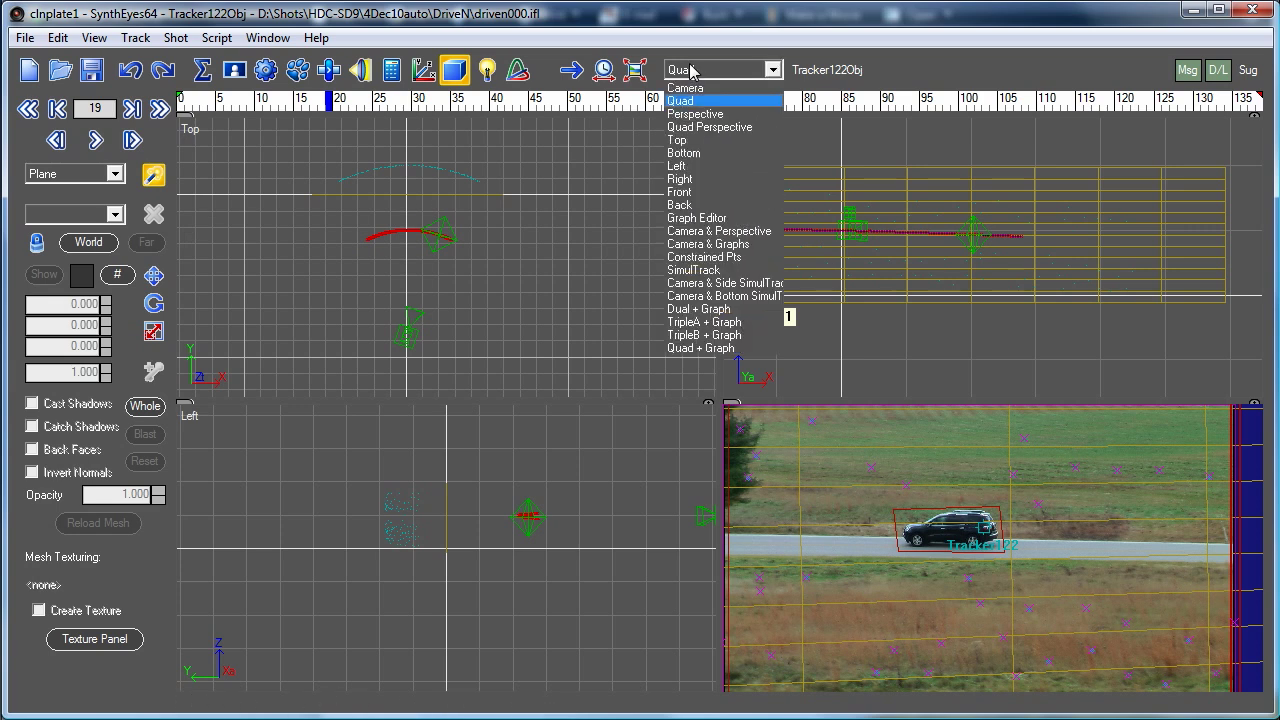
pyautogui.click(692, 115)
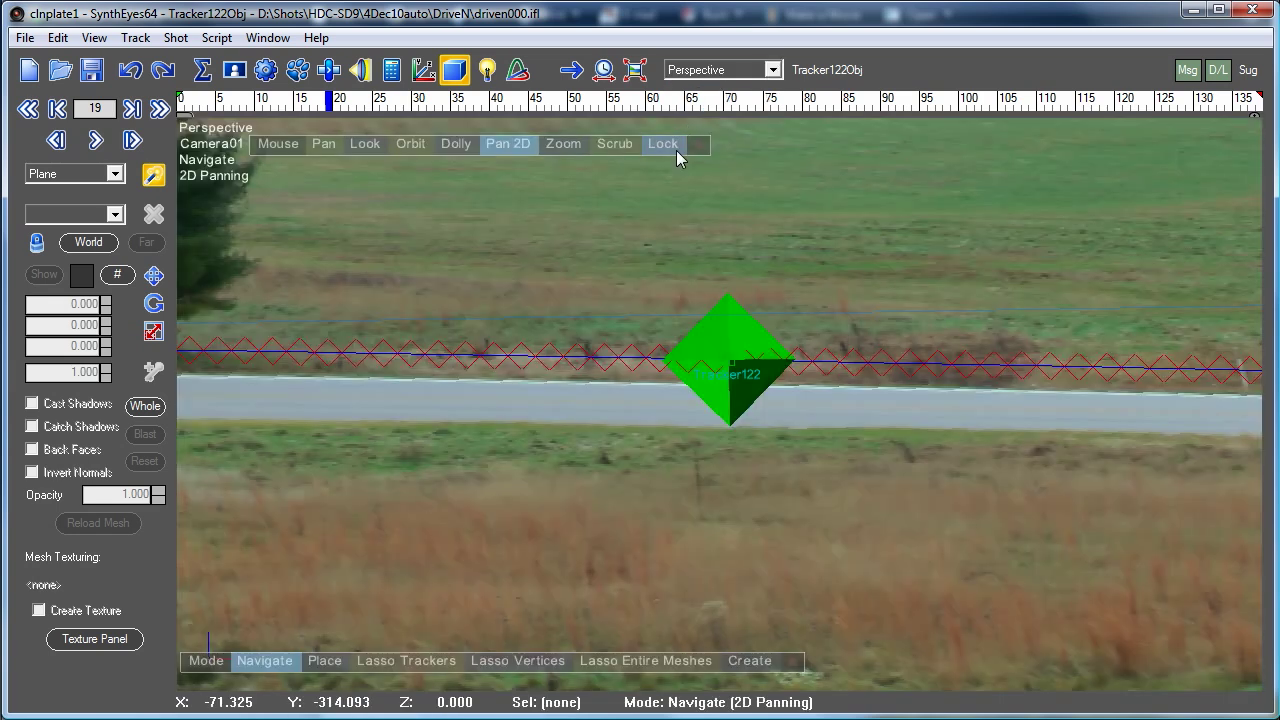
pyautogui.click(676, 150)
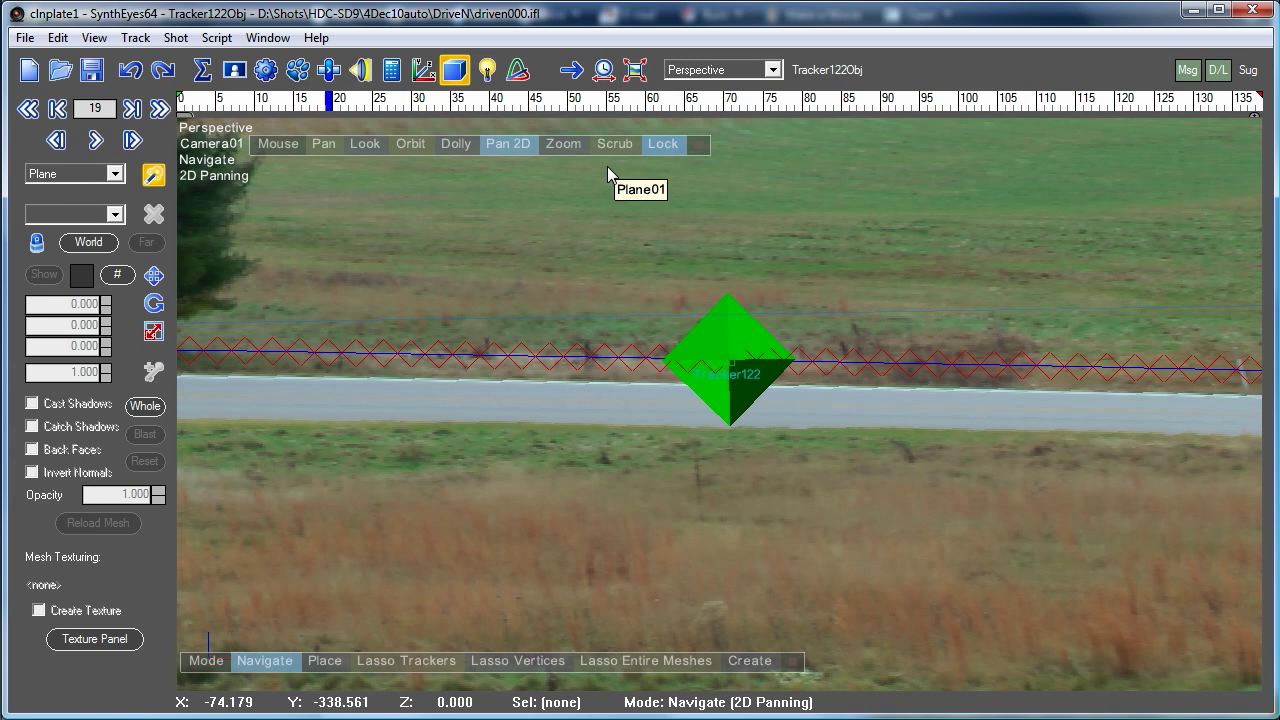
pyautogui.click(115, 214)
pyautogui.click(64, 259)
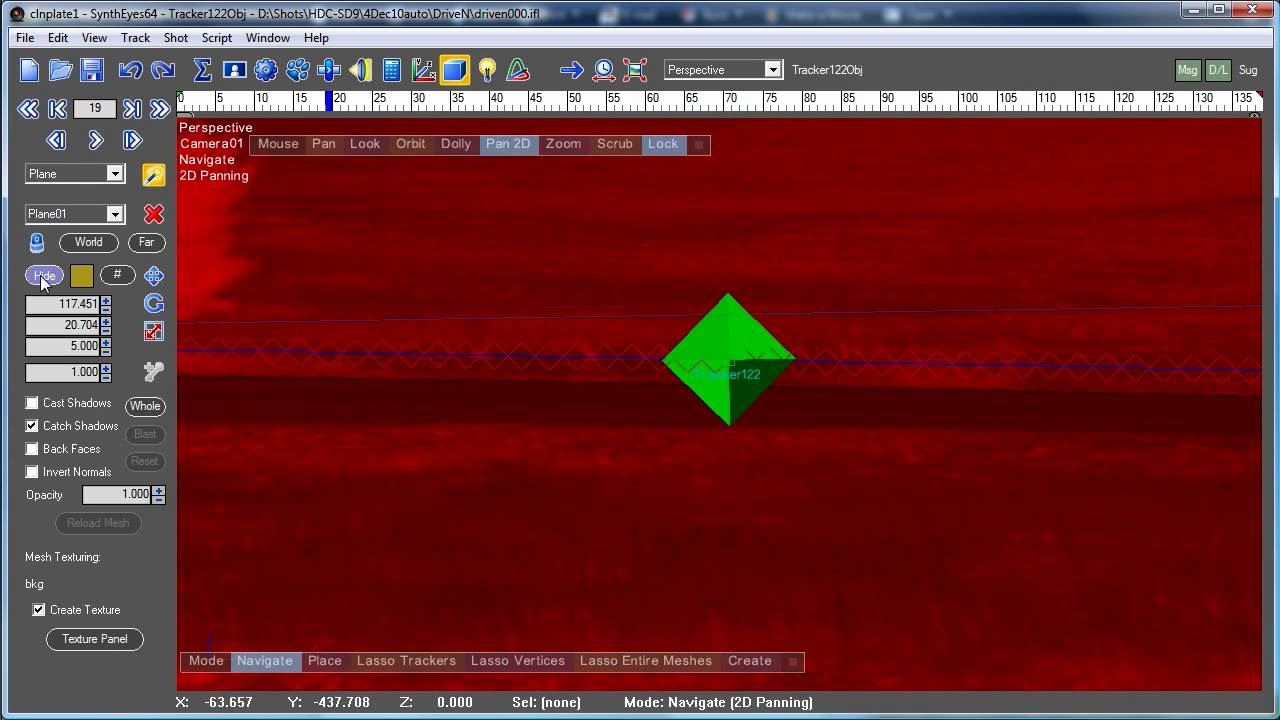
pyautogui.click(43, 274)
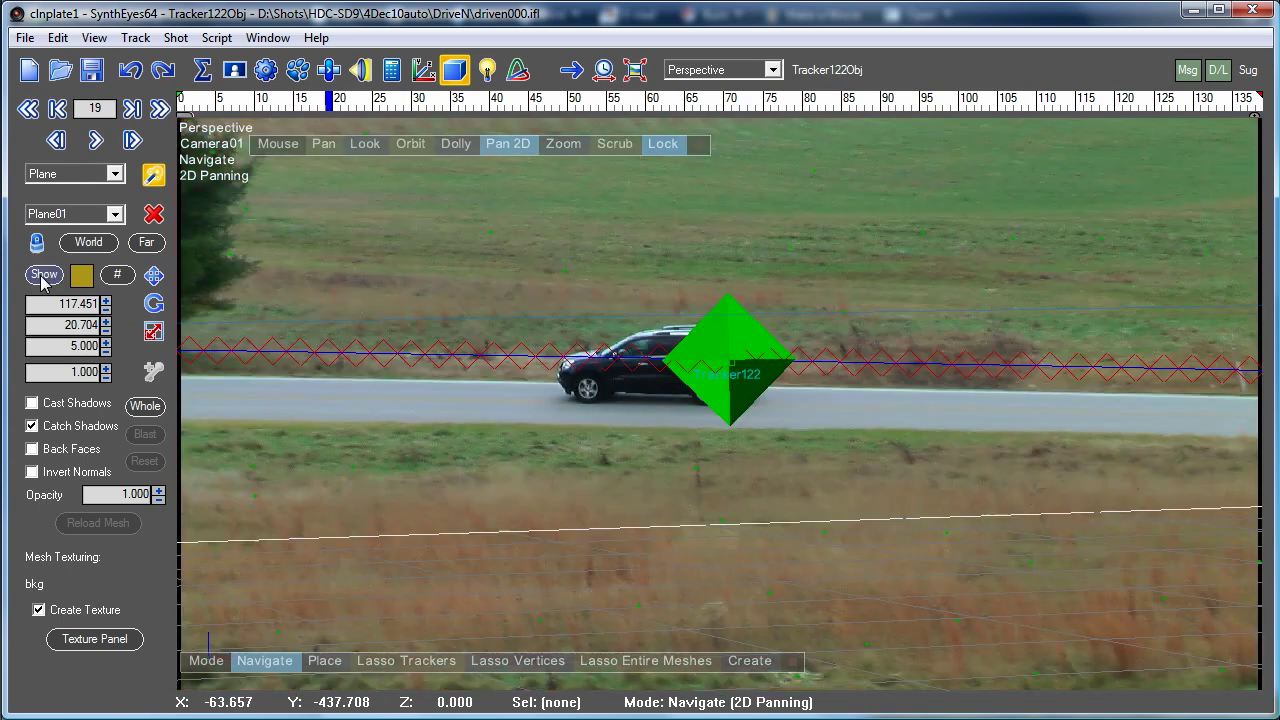
# Step: Reduce the Object Size in the scene settings so the object marker no longer covers the SUV
pyautogui.rightClick(404, 174)
pyautogui.moveTo(560, 274)
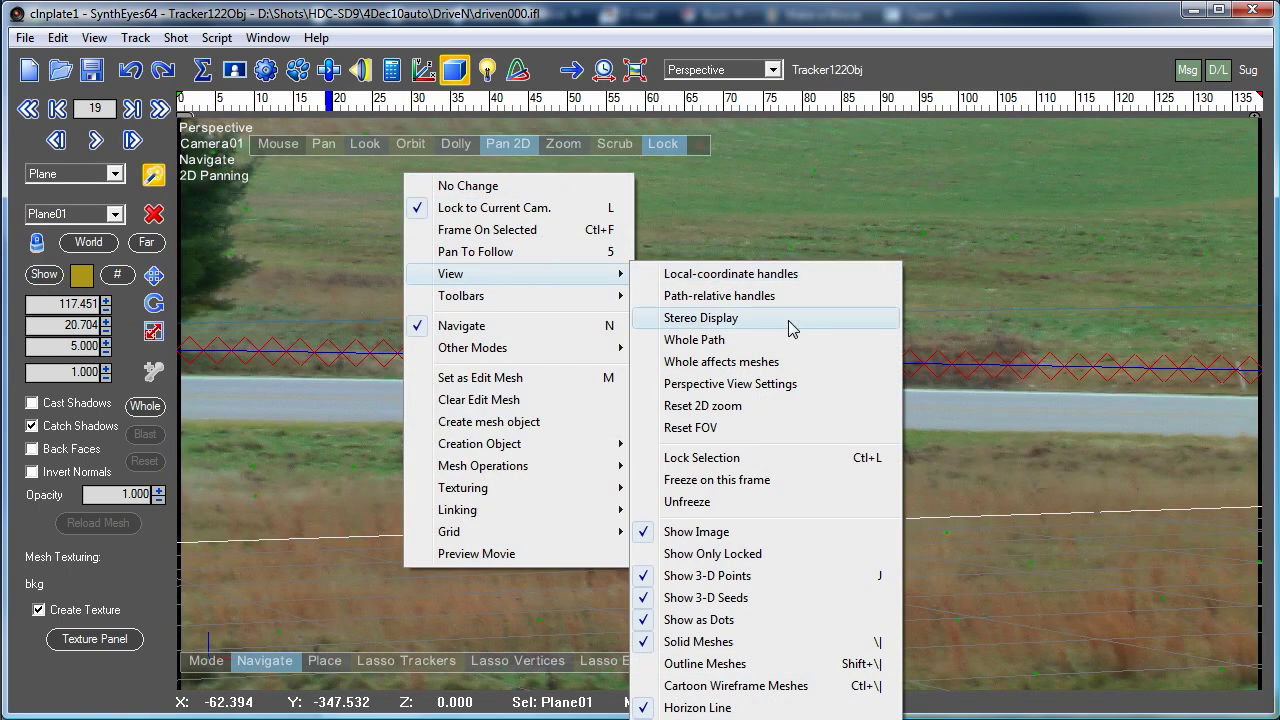
pyautogui.click(785, 384)
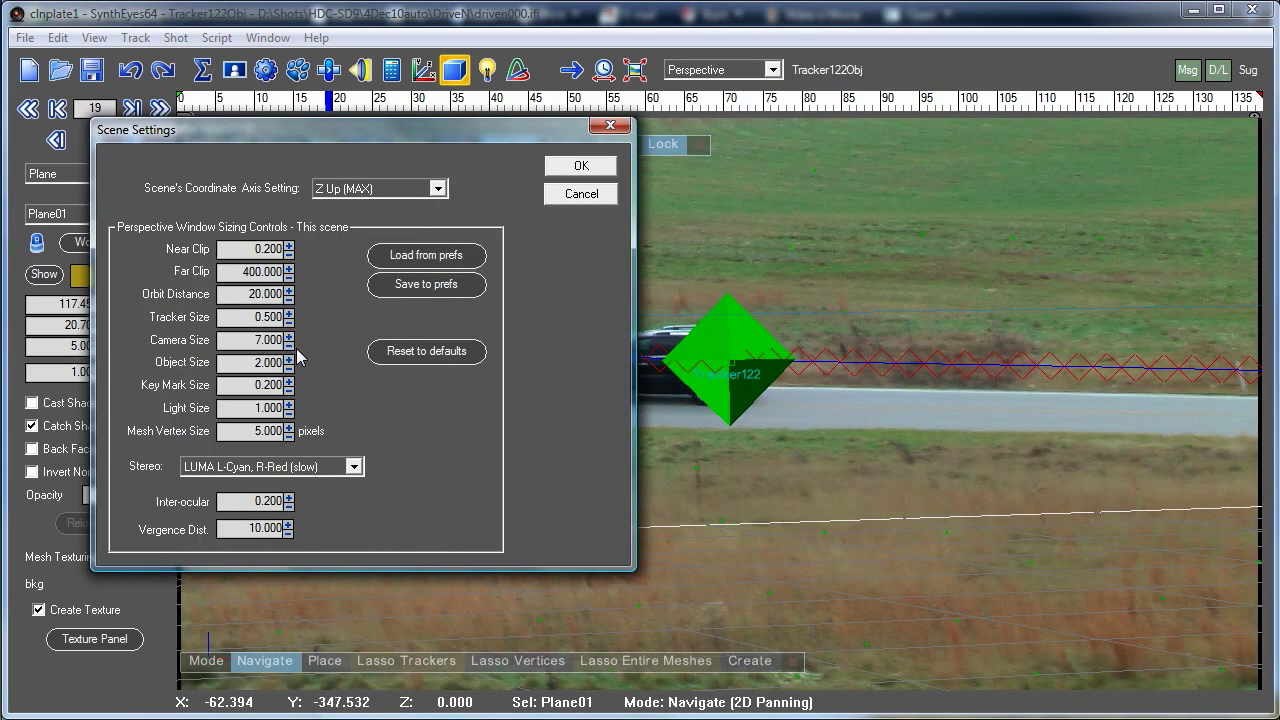
pyautogui.moveTo(289, 362); pyautogui.dragTo(276, 511)
pyautogui.click(573, 170)
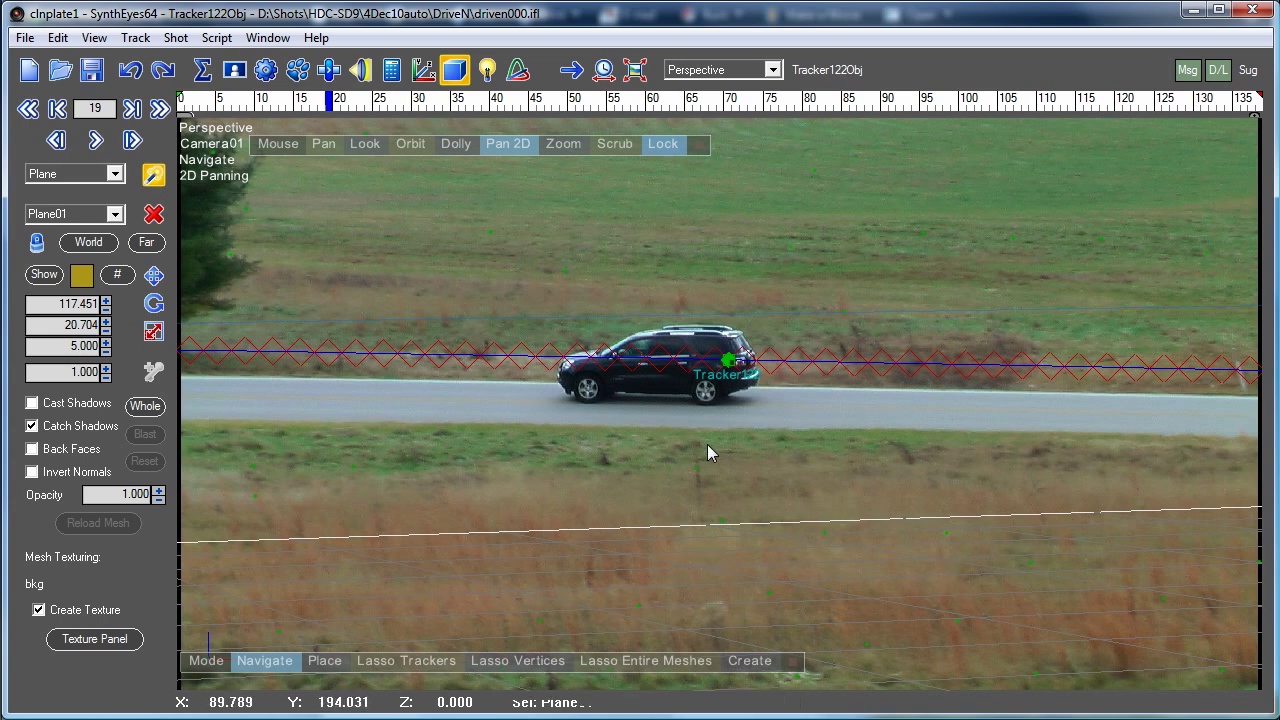
# Step: Align the perspective view's grid with the SUV's moving object as an upright working plane
pyautogui.rightClick(352, 124)
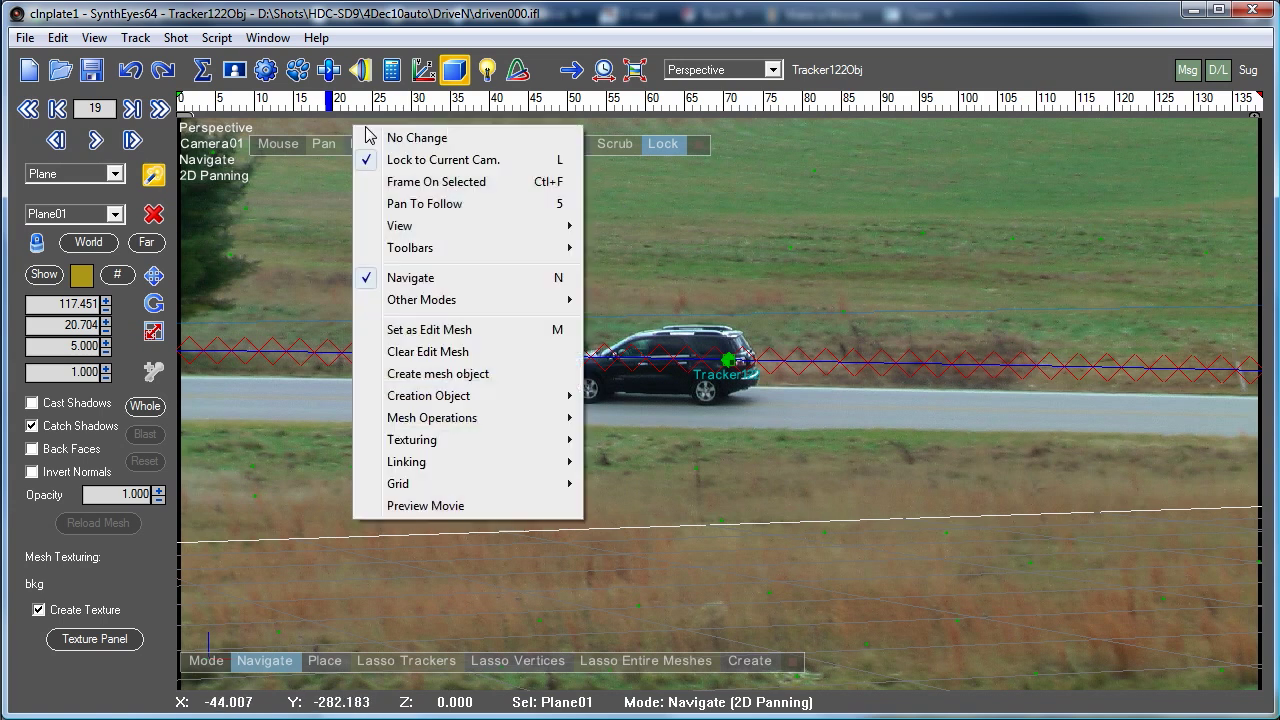
pyautogui.moveTo(462, 484)
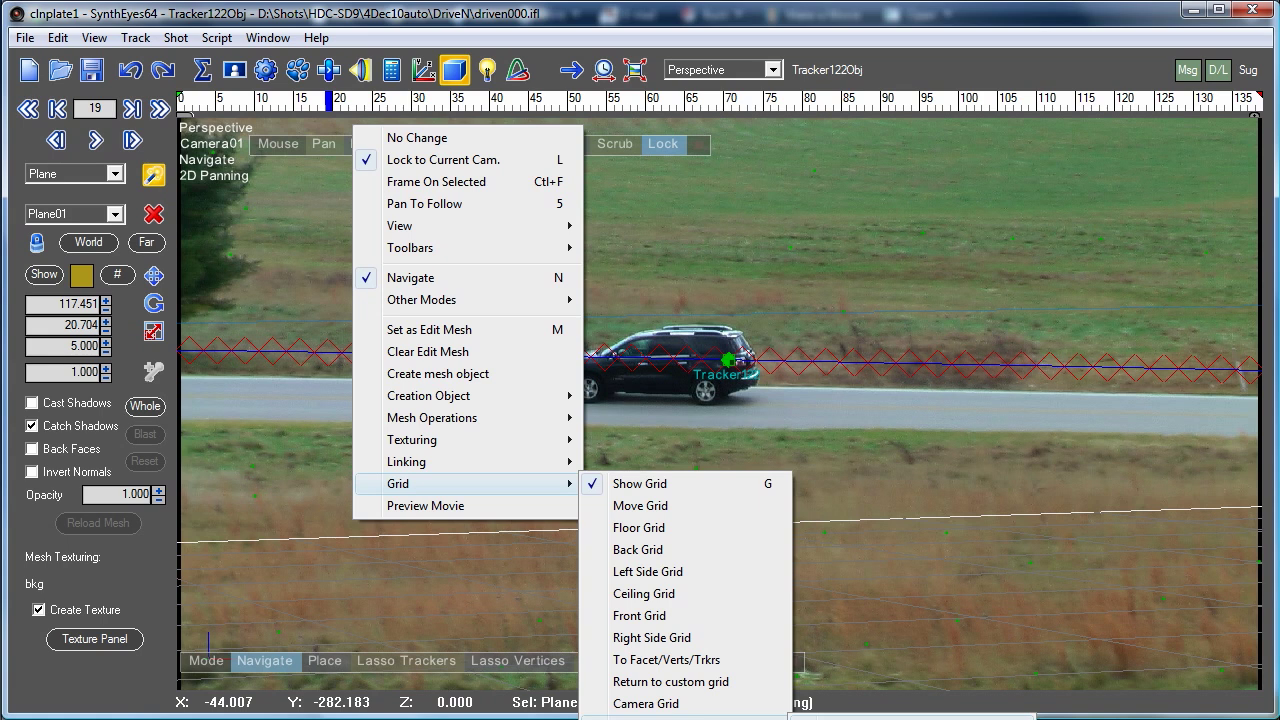
pyautogui.click(900, 719)
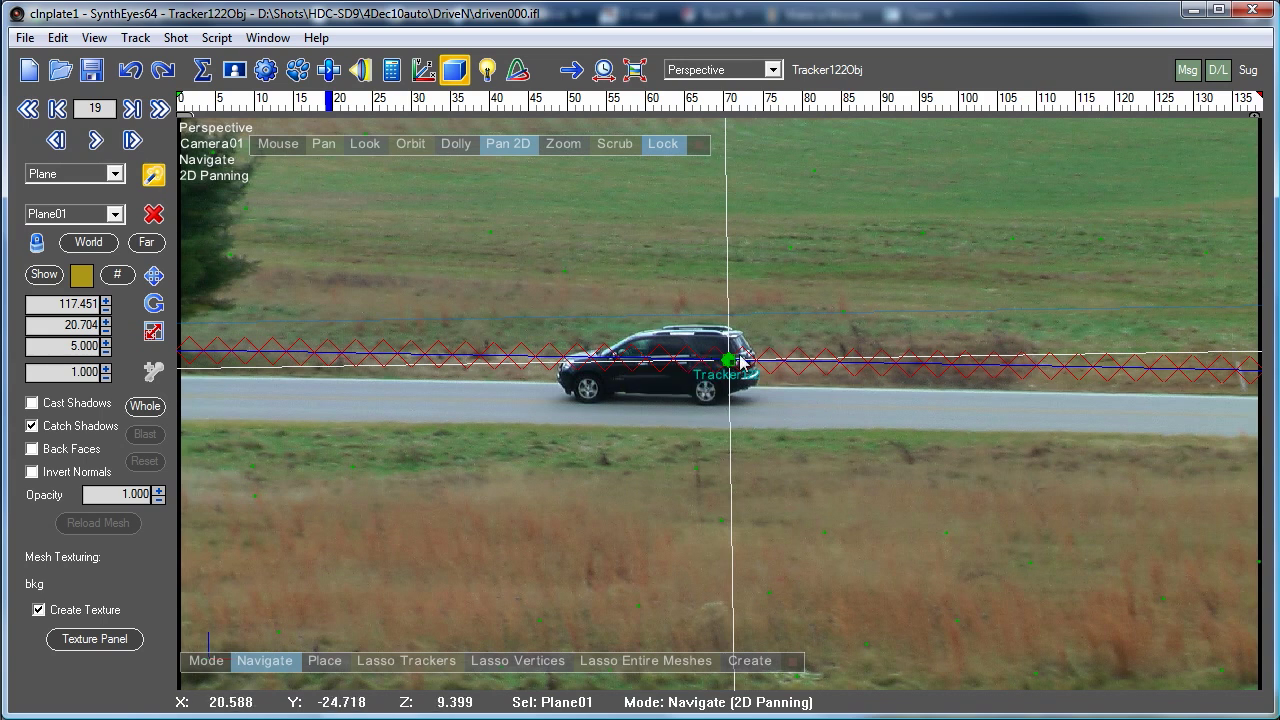
# Step: Create a plane mesh of about 4.0 by 1.8 units over the SUV on the aligned grid
pyautogui.rightClick(378, 271)
pyautogui.moveTo(518, 543)
pyautogui.click(648, 586)
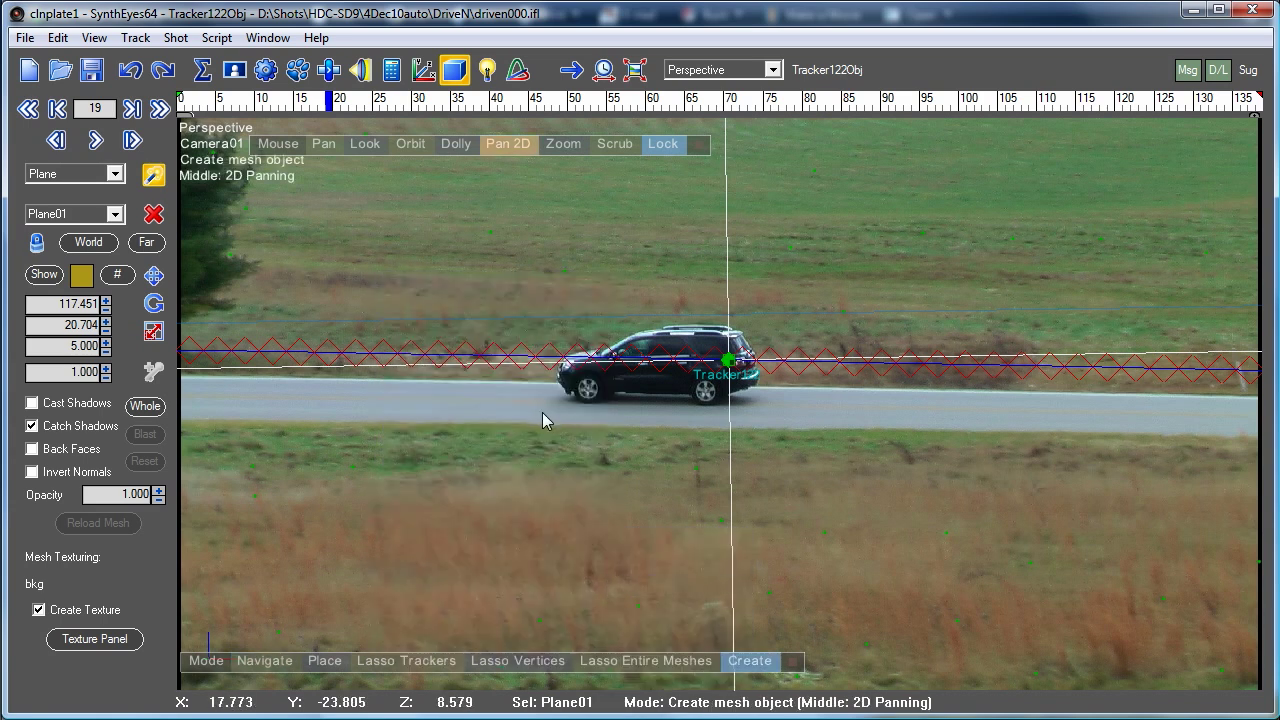
pyautogui.moveTo(537, 418); pyautogui.dragTo(803, 295)
# Step: Display the perspective view's meshes as wireframe and check the plane's fit over the SUV at frame 30
pyautogui.rightClick(446, 177)
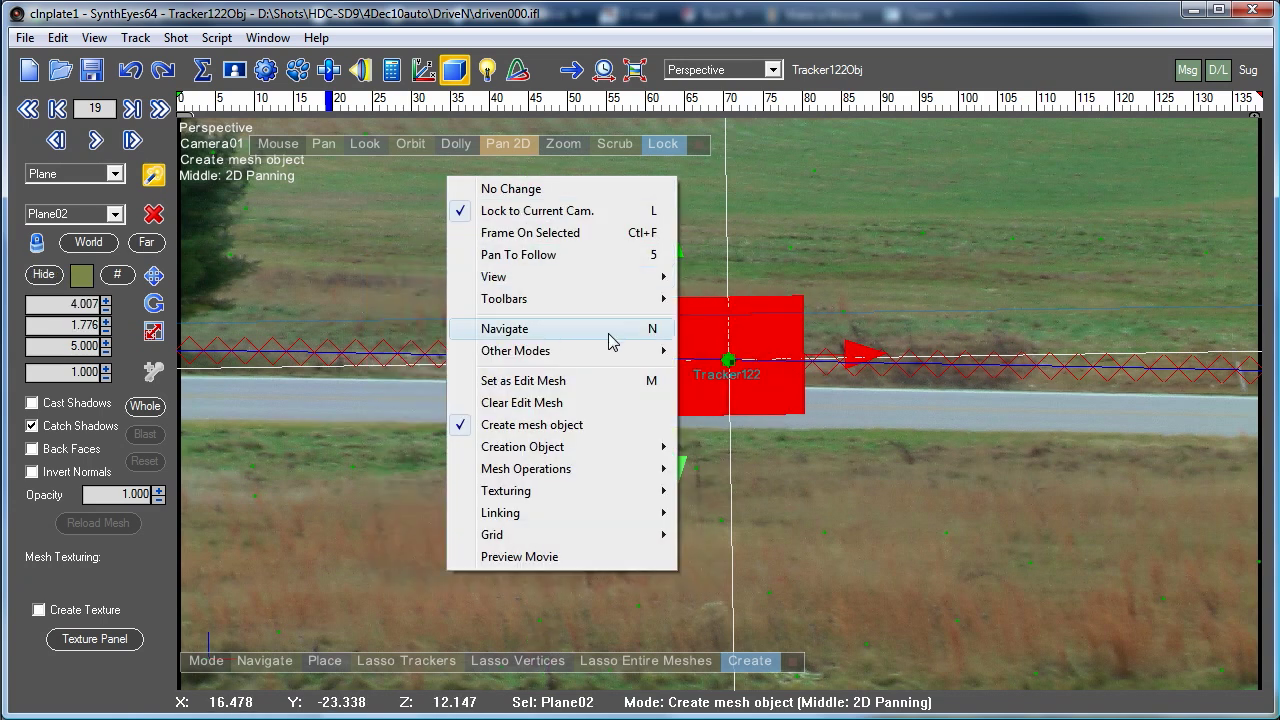
pyautogui.moveTo(608, 280)
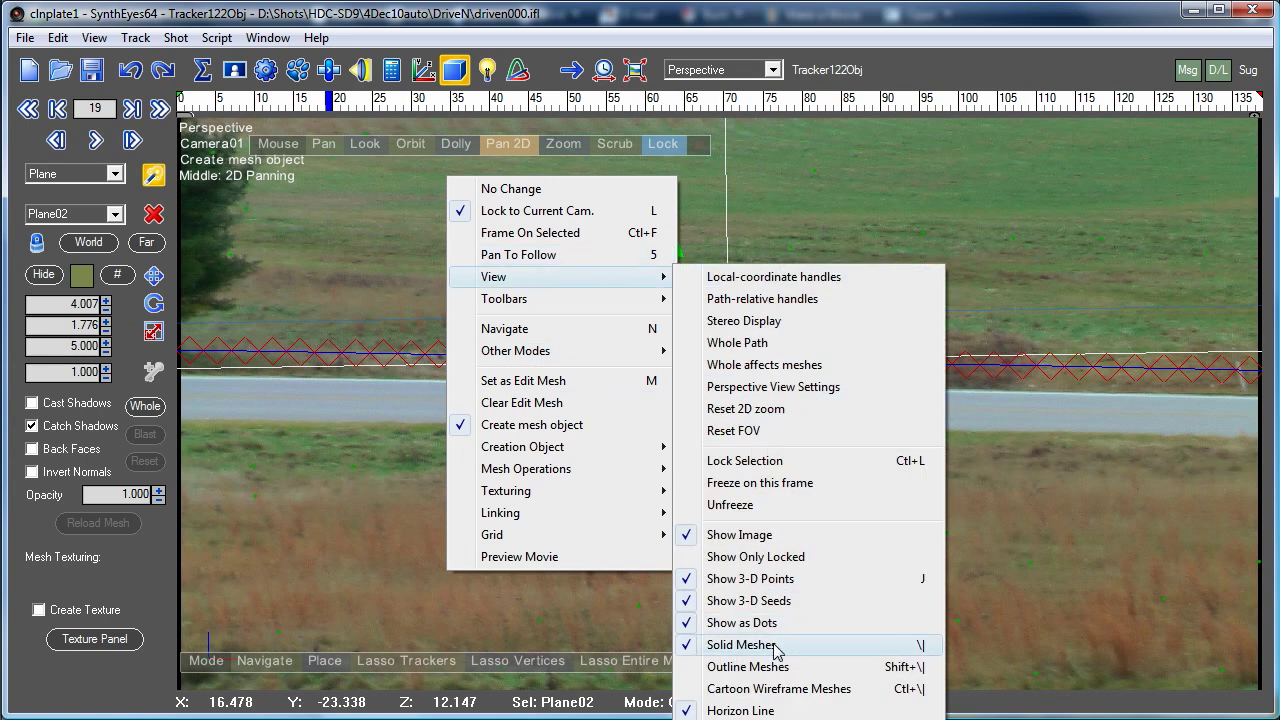
pyautogui.click(1063, 645)
pyautogui.moveTo(464, 104); pyautogui.dragTo(443, 206)
# Step: Check the plane's position over the SUV at frame 70 in the Quad layout, and return to the Perspective layout
pyautogui.click(720, 69)
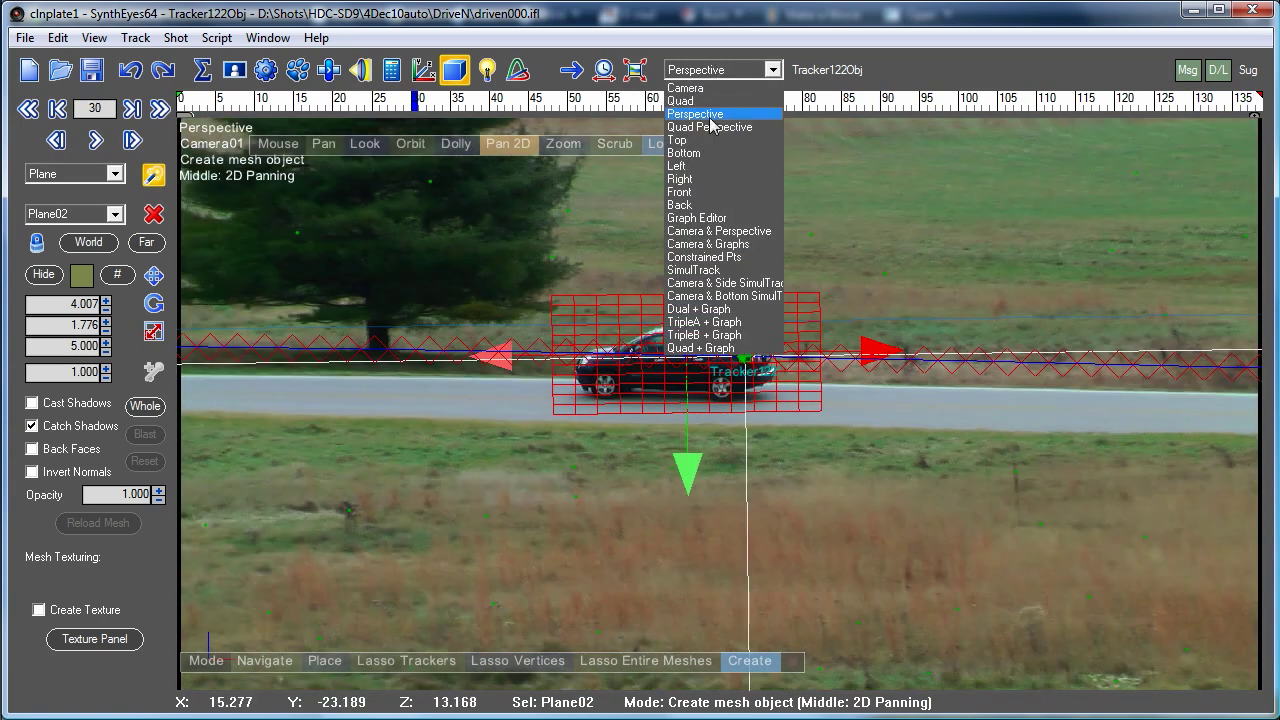
pyautogui.click(690, 101)
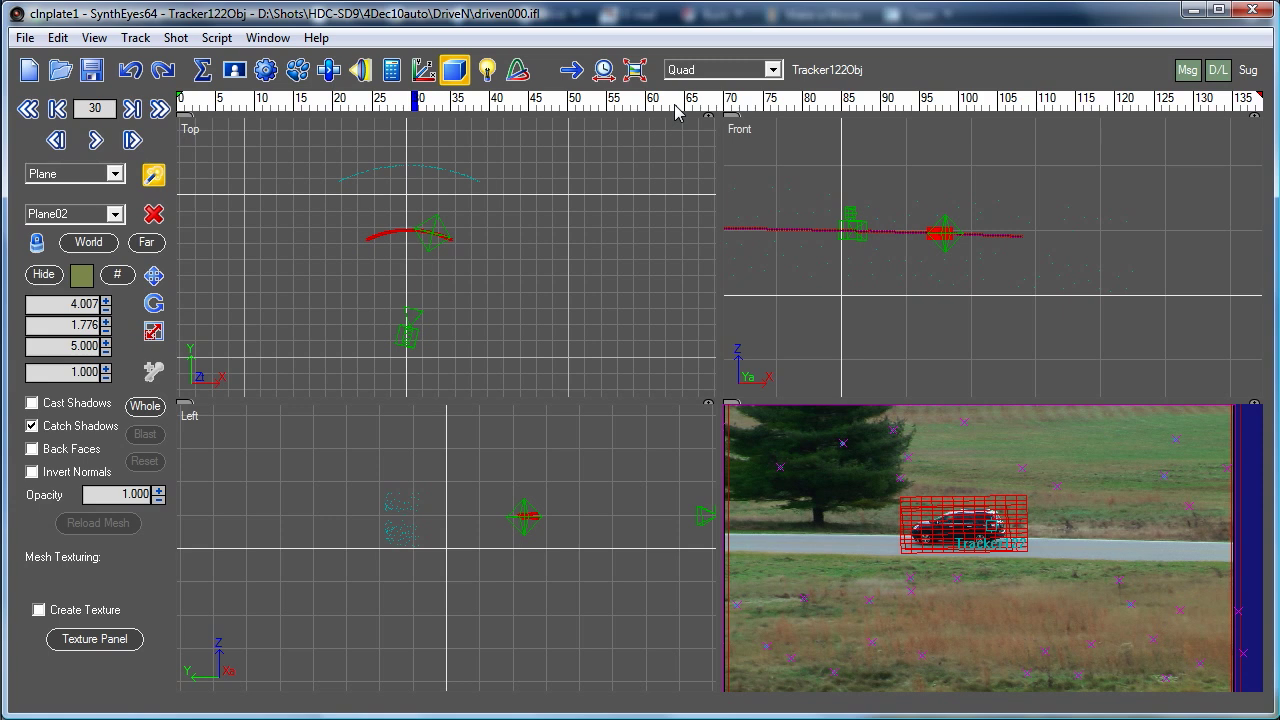
pyautogui.moveTo(676, 108); pyautogui.dragTo(724, 197)
pyautogui.click(712, 72)
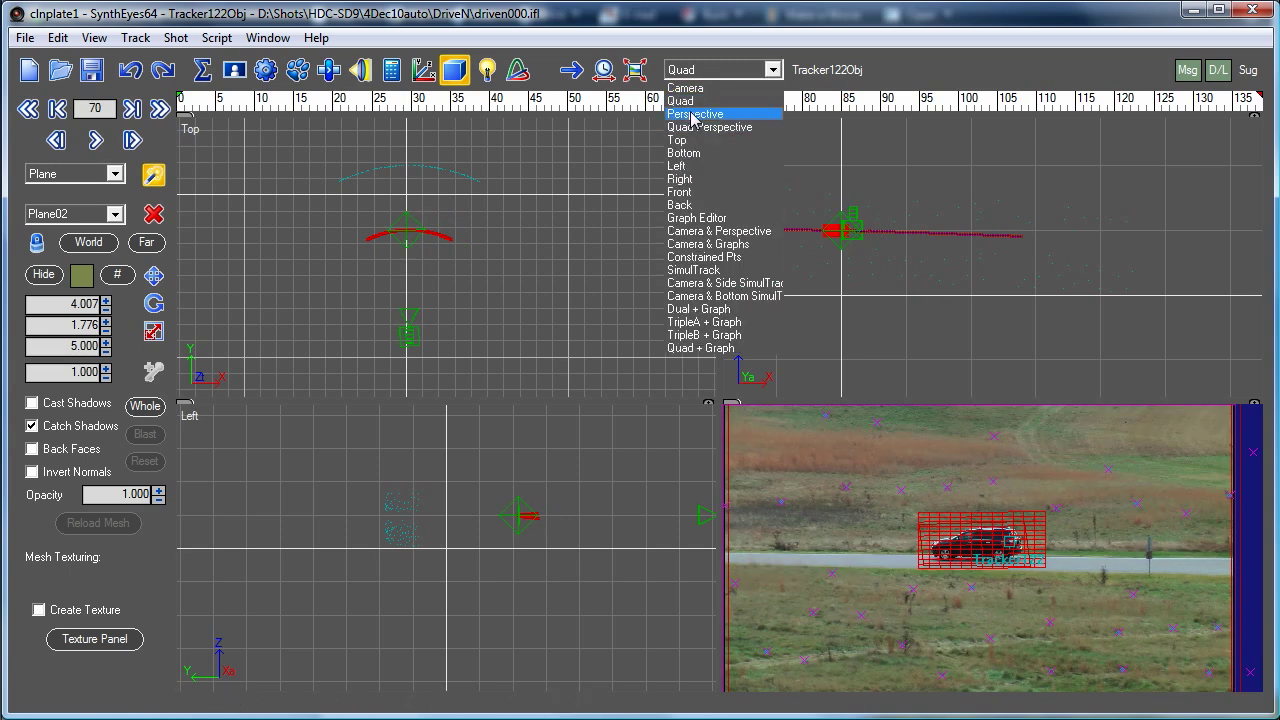
pyautogui.click(695, 114)
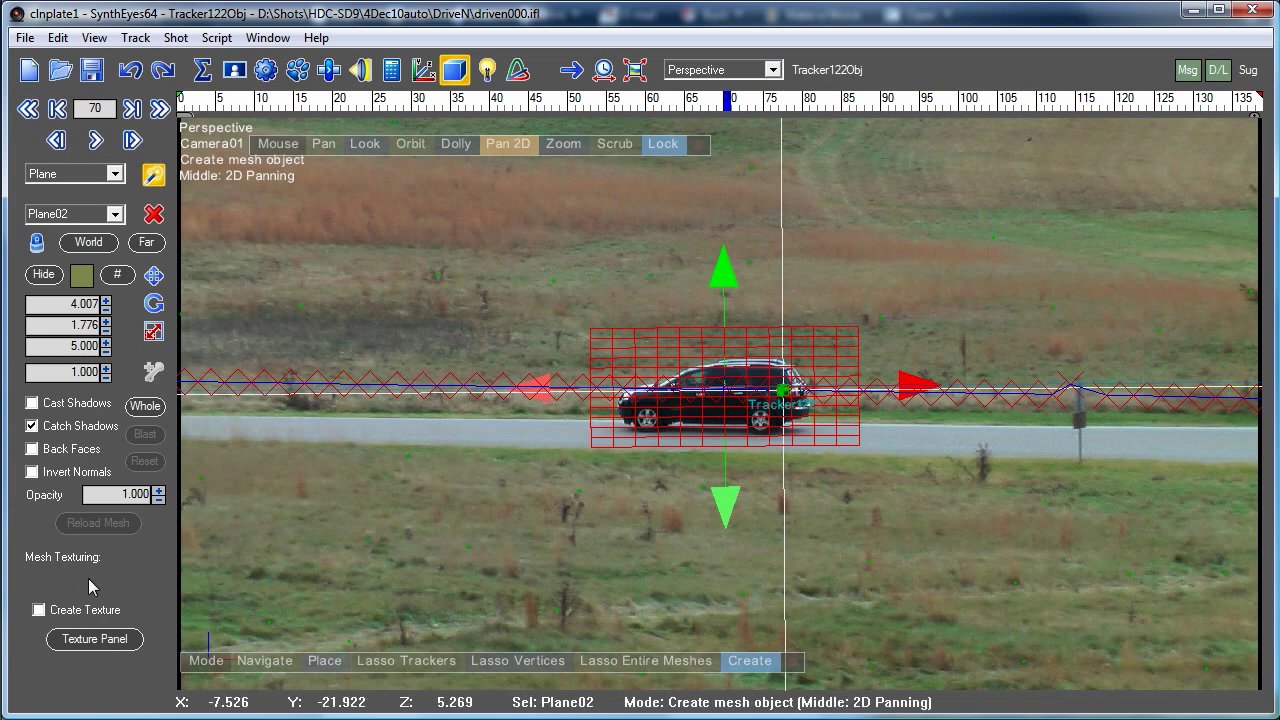
# Step: Enable texture creation for the SUV plane and set its texture file to car.bmp, replacing the existing file
pyautogui.click(94, 640)
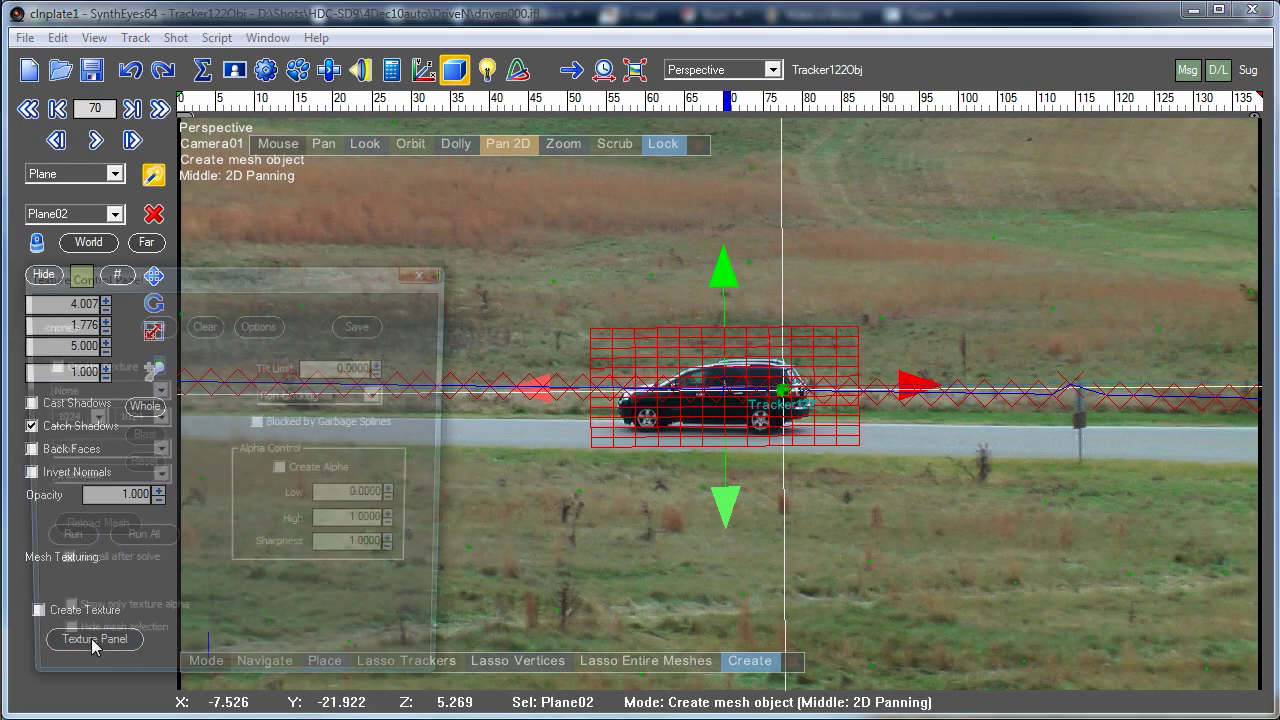
pyautogui.click(90, 368)
pyautogui.click(150, 330)
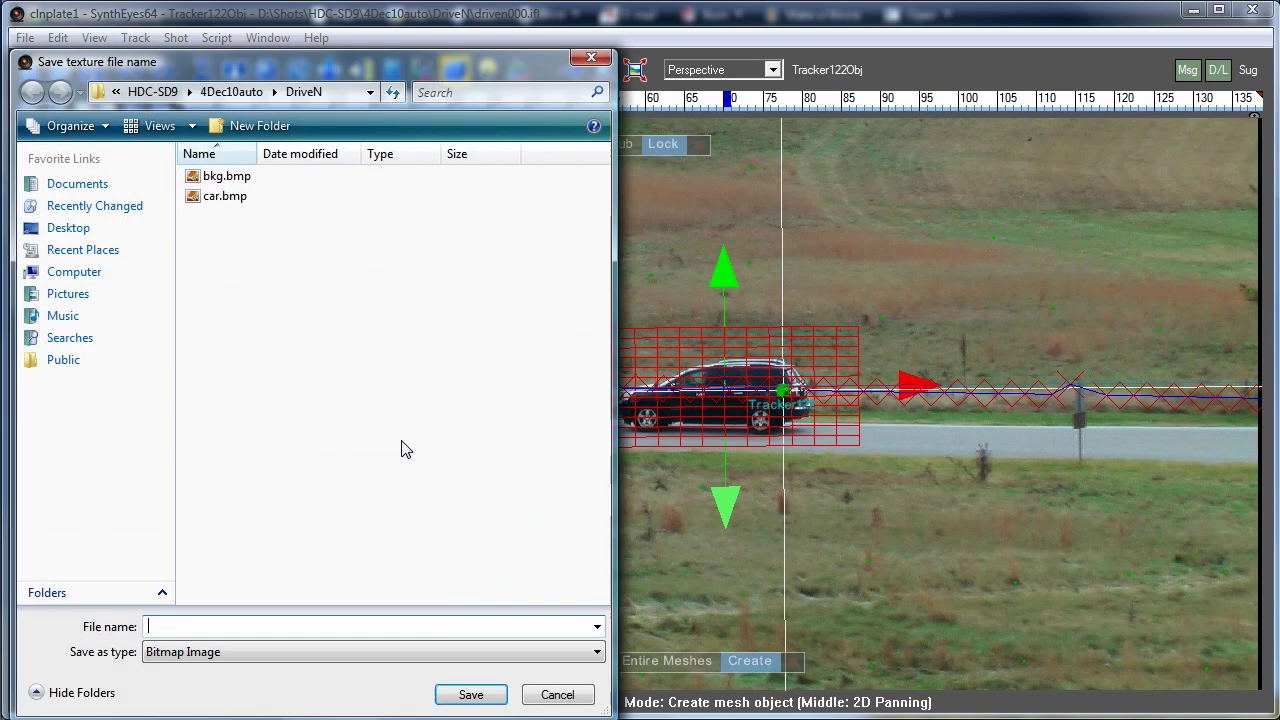
pyautogui.click(233, 198)
pyautogui.doubleClick(233, 198)
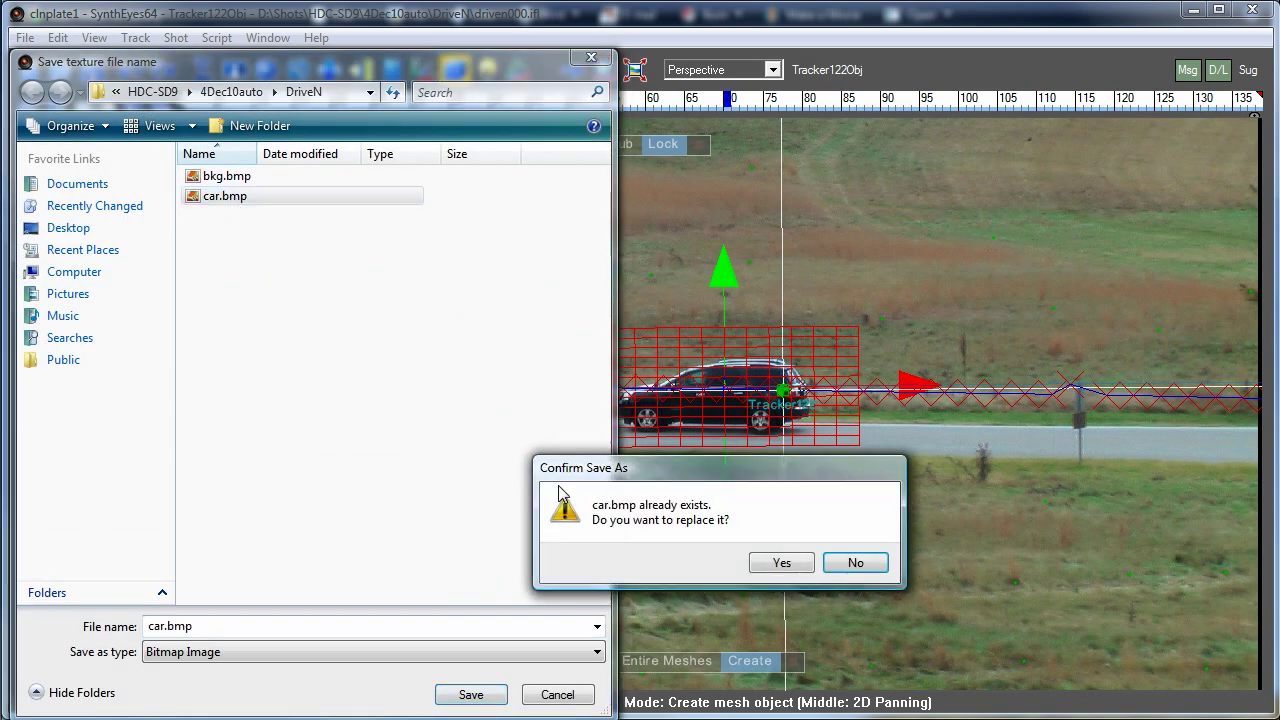
pyautogui.click(780, 562)
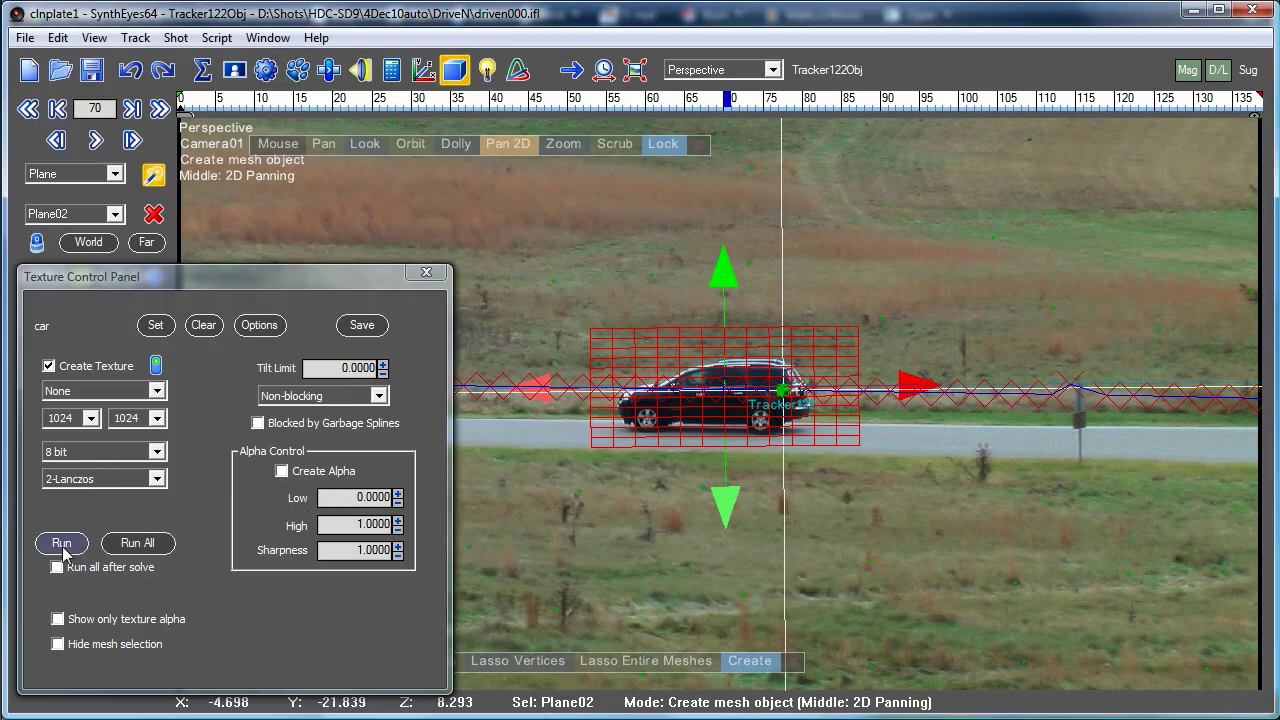
# Step: Set the SUV plane's texture height to 512 and run the texture extraction
pyautogui.click(158, 420)
pyautogui.click(124, 528)
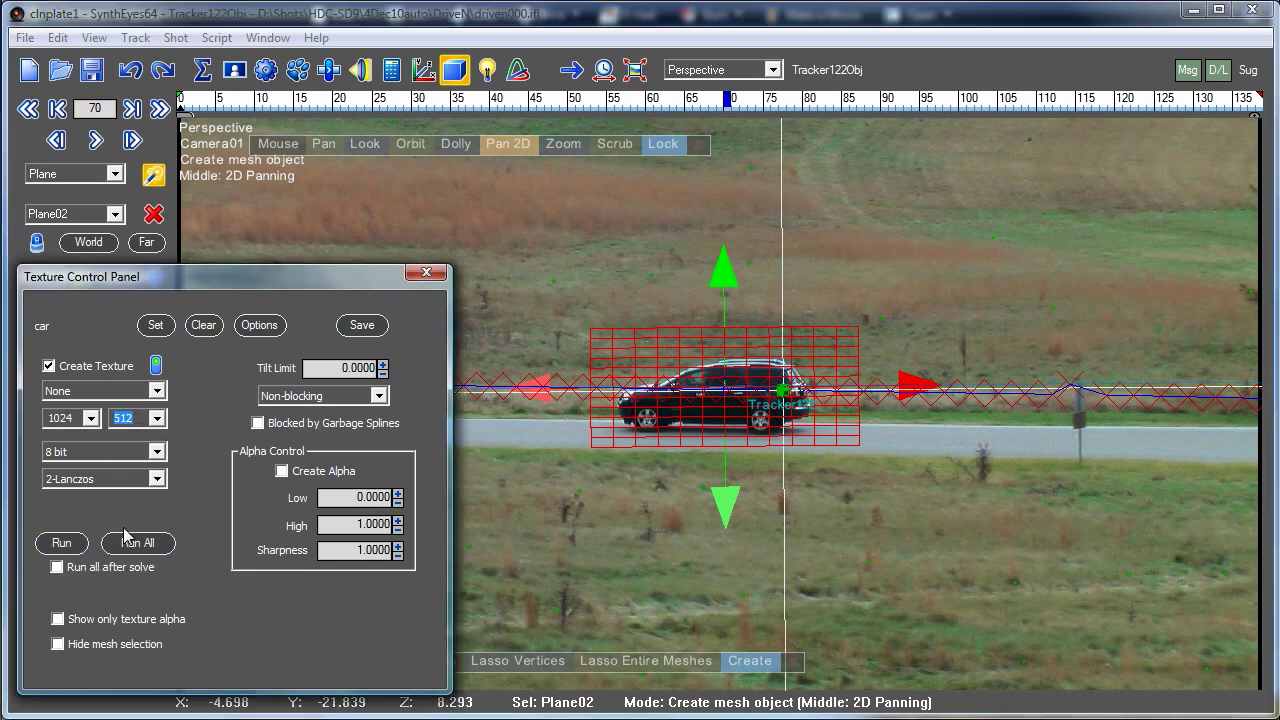
pyautogui.click(60, 545)
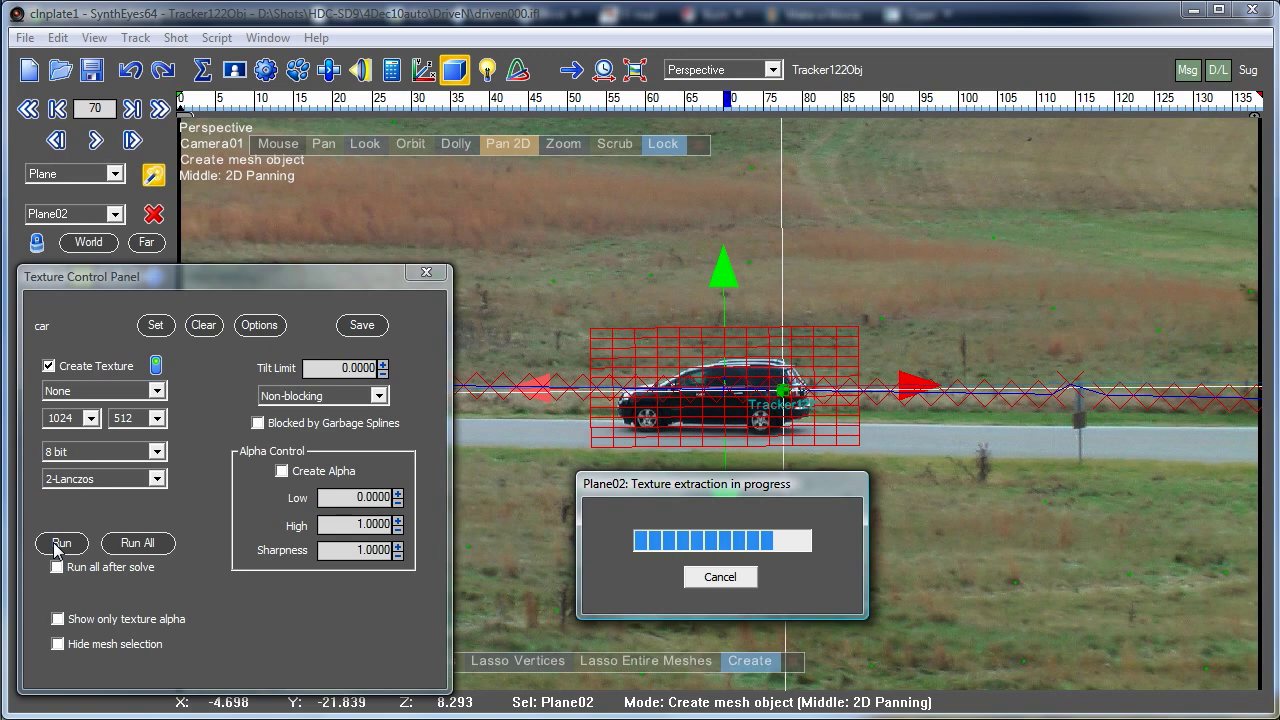
# Step: Display meshes as solid, hide the mesh selection highlight, and examine the extracted SUV texture up close
pyautogui.rightClick(465, 173)
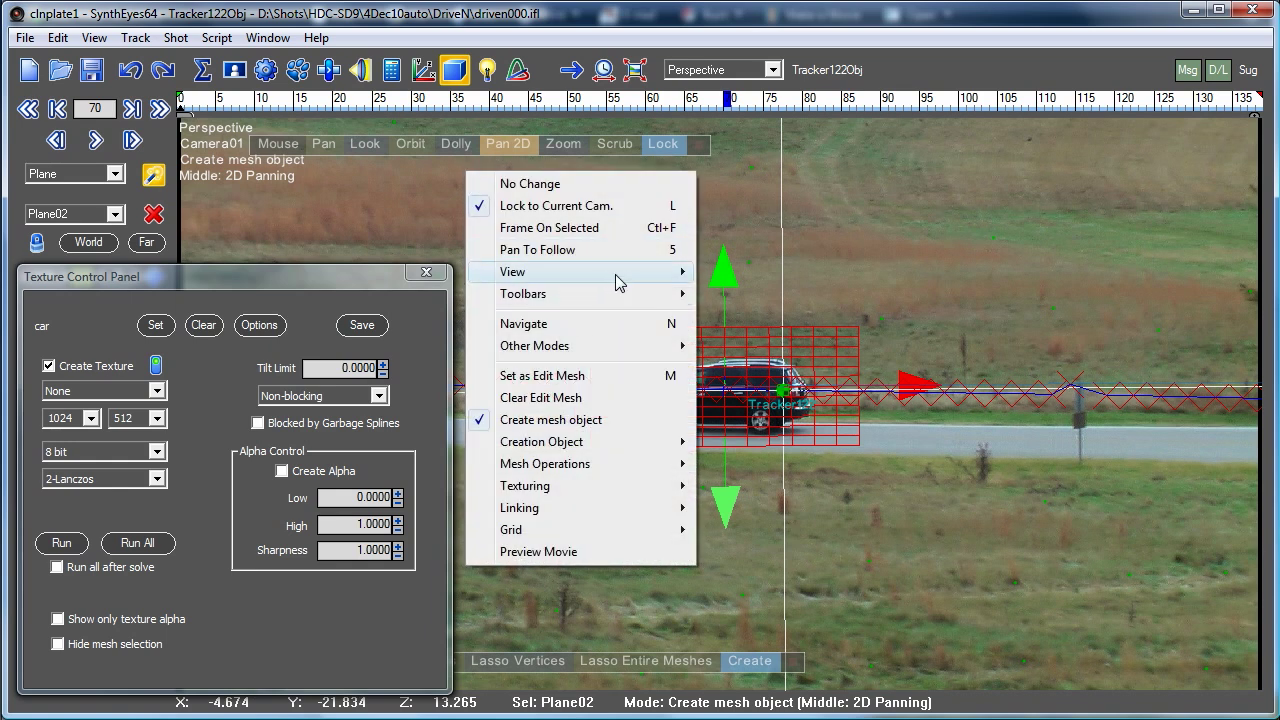
pyautogui.moveTo(607, 274)
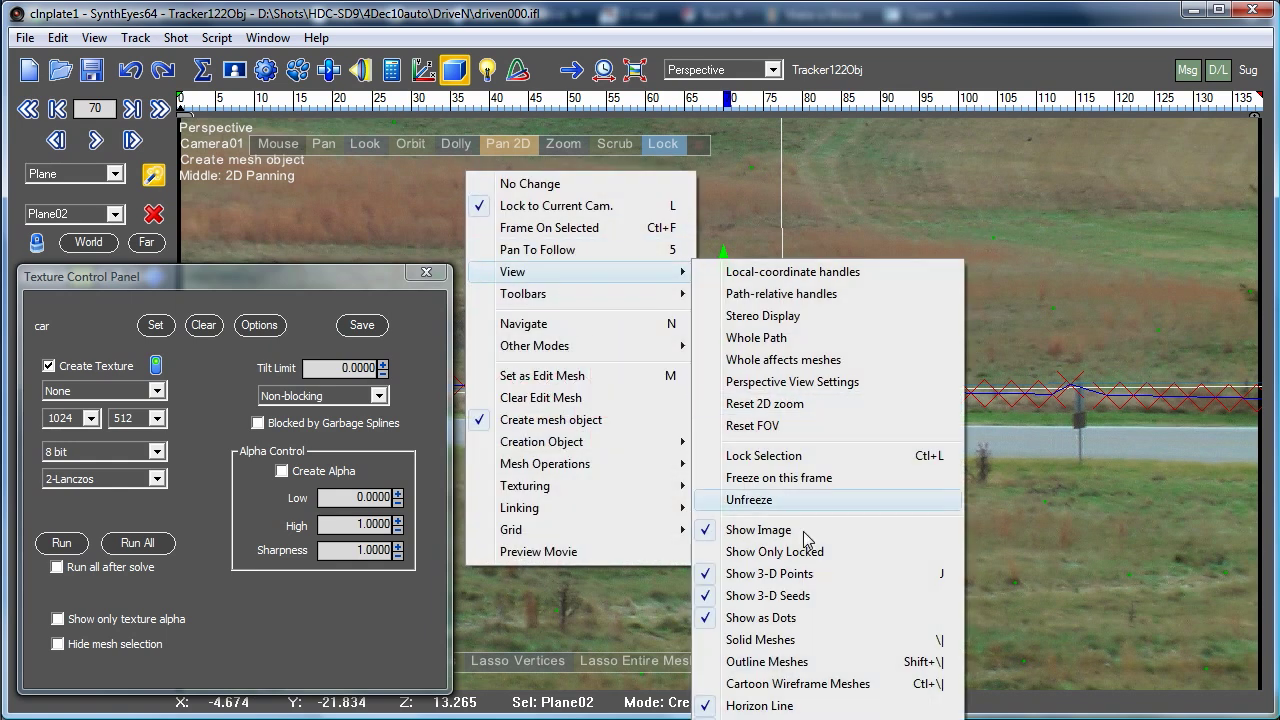
pyautogui.click(795, 642)
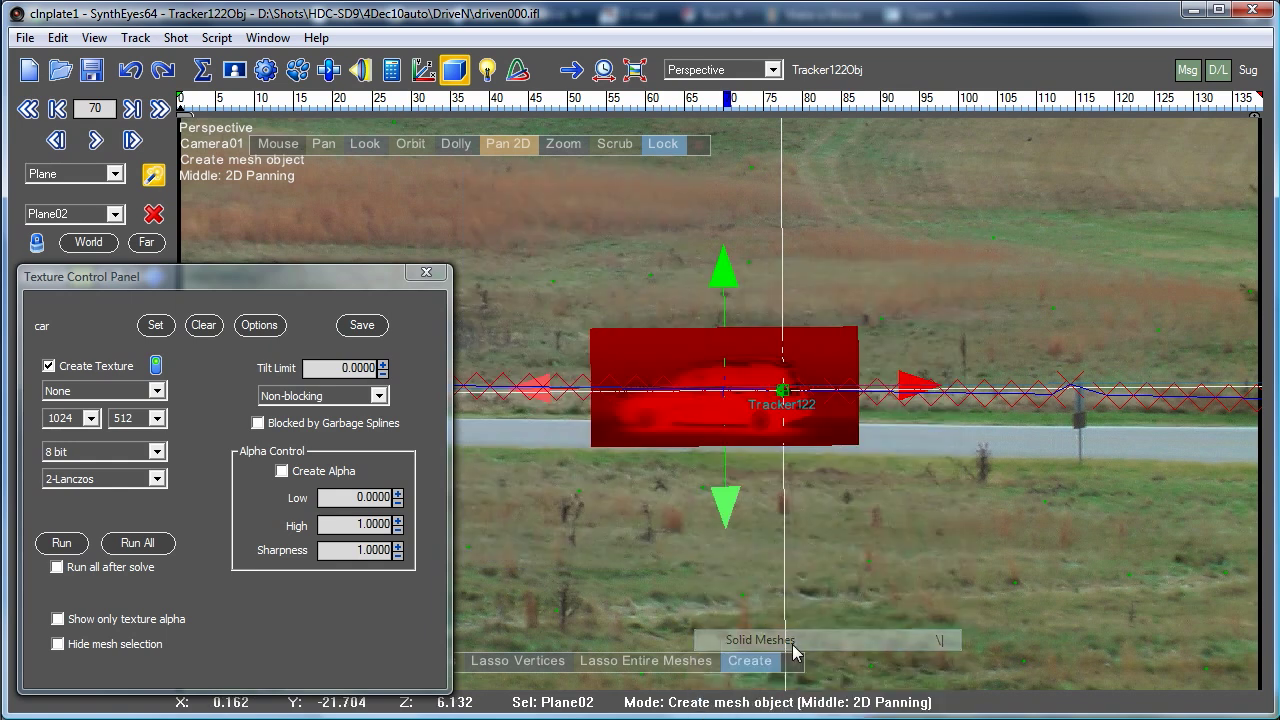
pyautogui.click(90, 644)
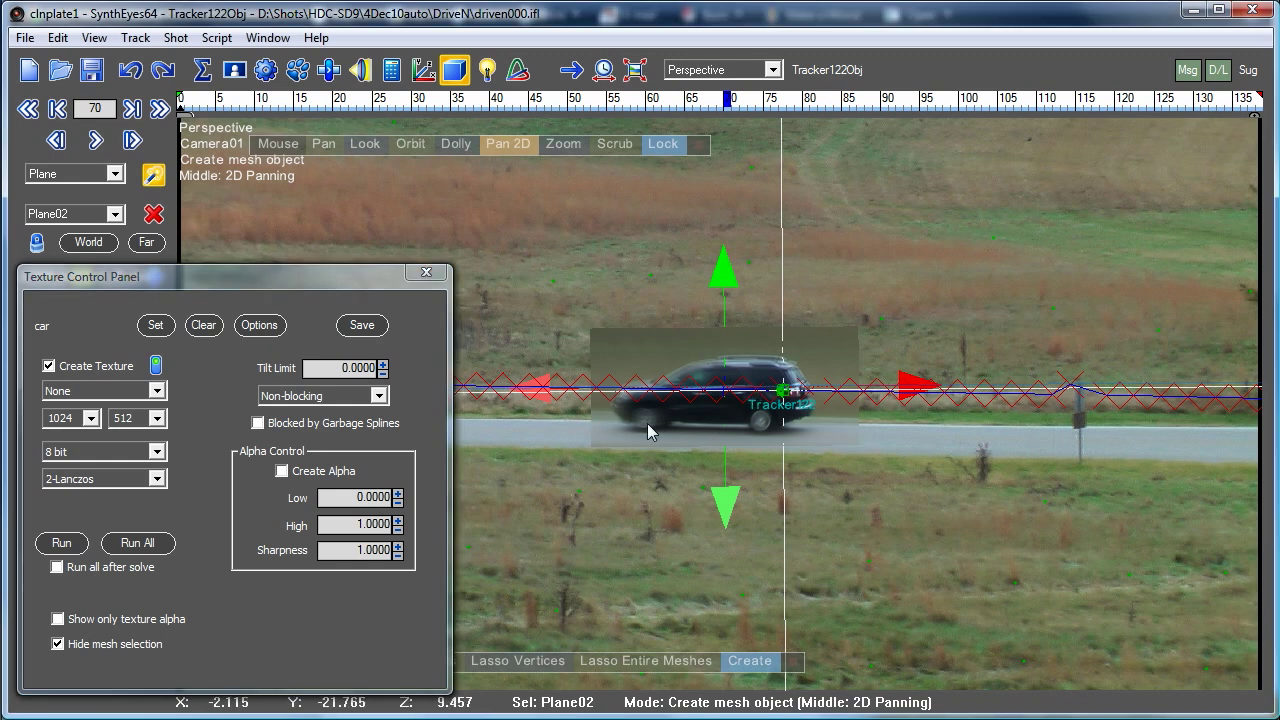
pyautogui.scroll(5, 673, 412)
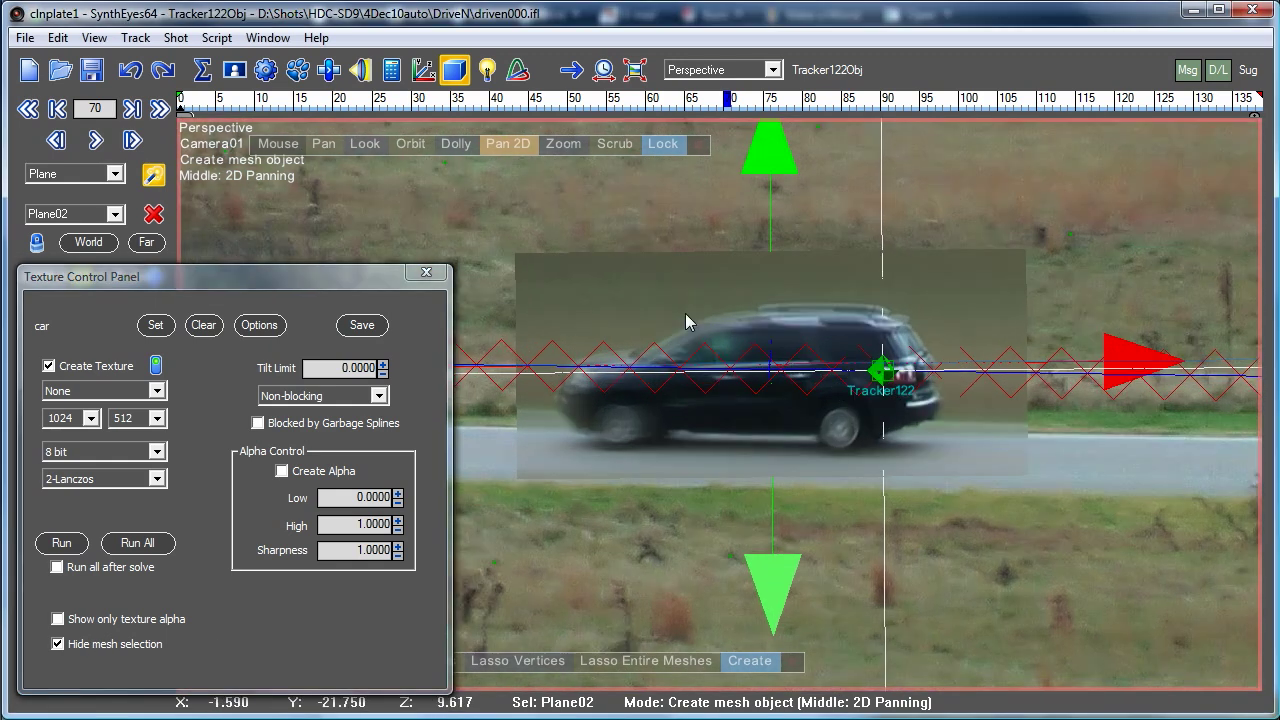
pyautogui.moveTo(626, 257); pyautogui.dragTo(694, 251, button='middle')
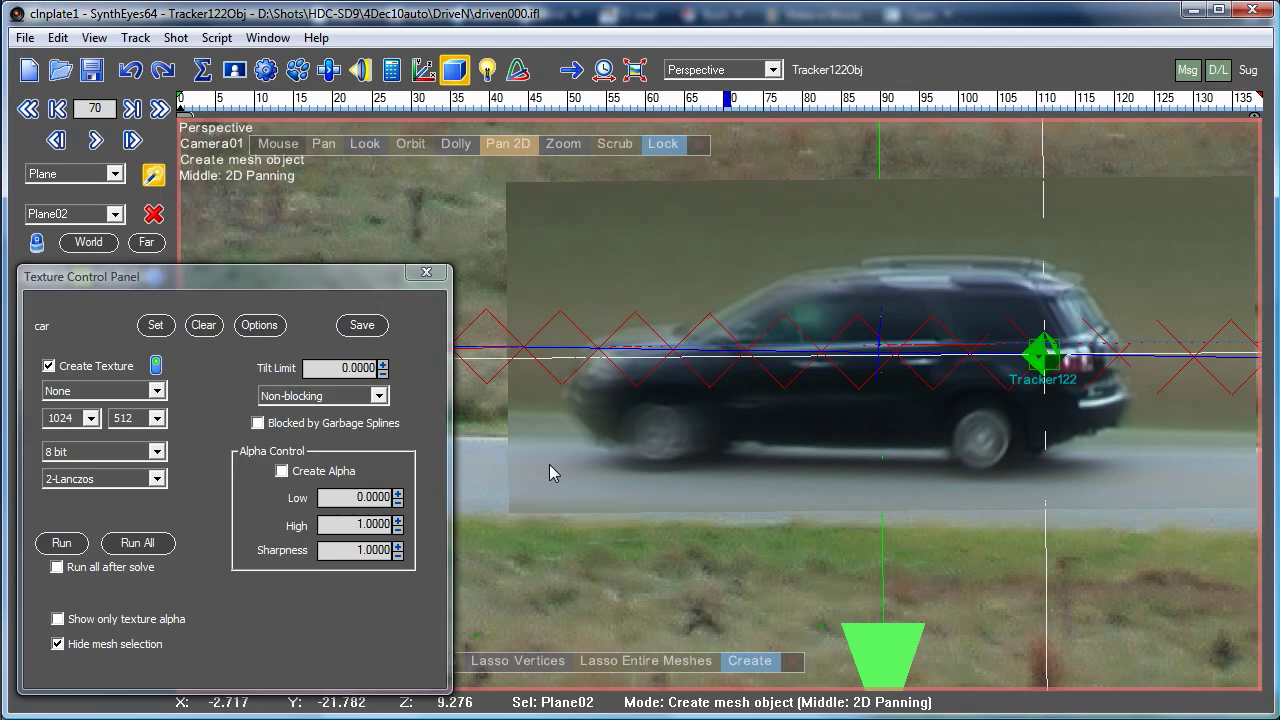
# Step: Animate the SUV texture's per-frame enable so that only frames 31 to 52 contribute to the extraction
pyautogui.moveTo(395, 110); pyautogui.dragTo(166, 126)
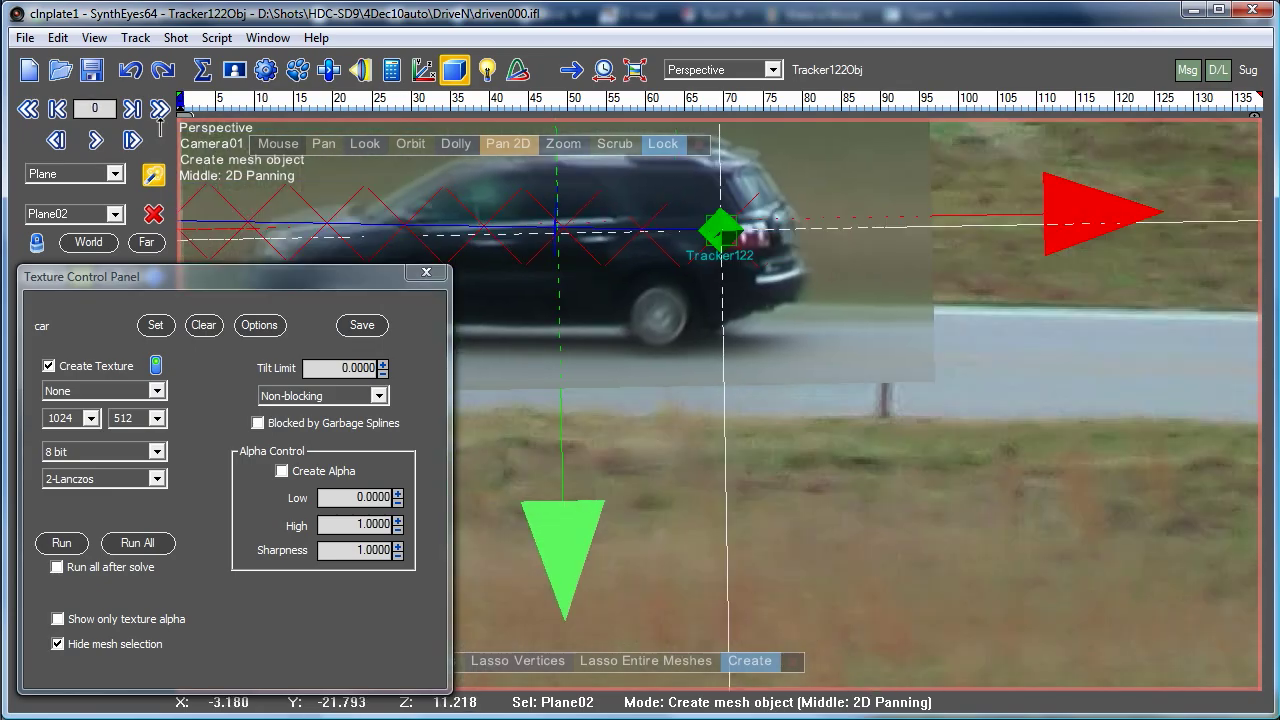
pyautogui.click(157, 369)
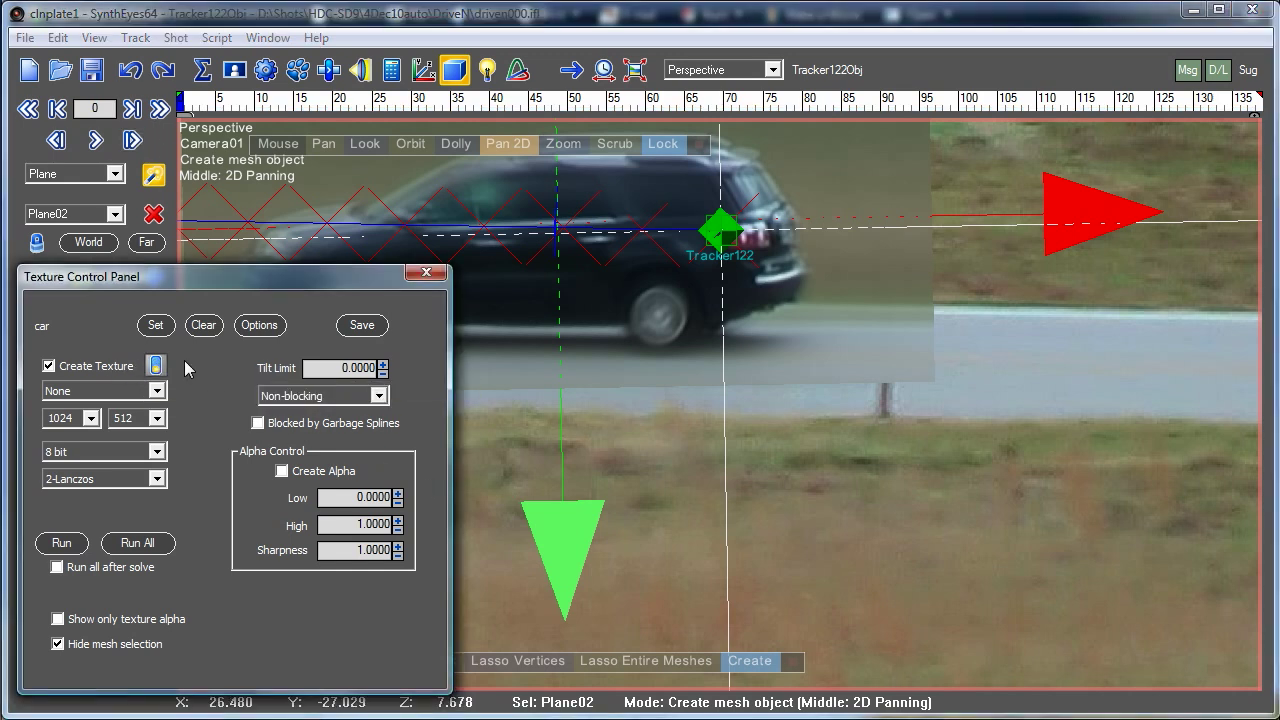
pyautogui.moveTo(436, 102); pyautogui.dragTo(578, 160)
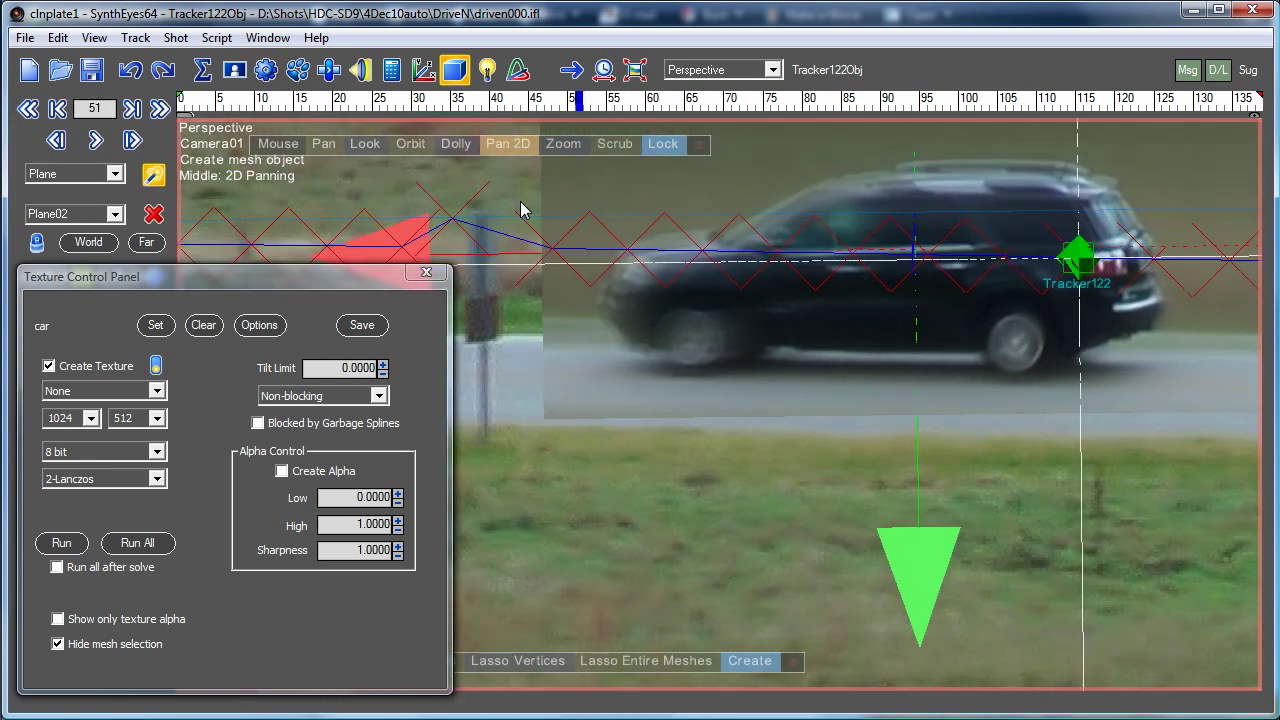
pyautogui.rightClick(496, 150)
pyautogui.moveTo(540, 107); pyautogui.dragTo(672, 127)
pyautogui.moveTo(408, 107)
pyautogui.mouseDown()
pyautogui.moveTo(330, 108)
pyautogui.moveTo(459, 109)
pyautogui.moveTo(419, 111)
pyautogui.moveTo(642, 147)
pyautogui.moveTo(570, 163)
pyautogui.moveTo(585, 166)
pyautogui.mouseUp()
pyautogui.click(156, 368)
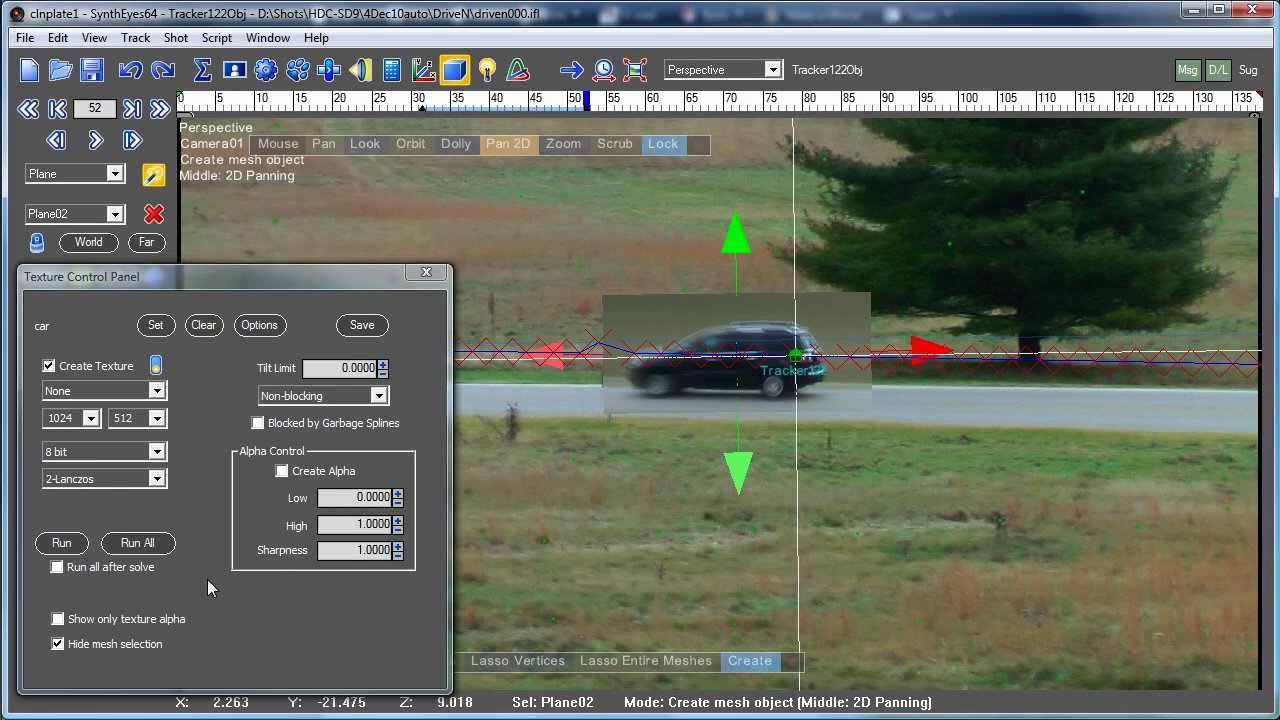
# Step: Rerun the SUV plane's texture extraction and review the extracted car images in the photo viewer
pyautogui.click(61, 543)
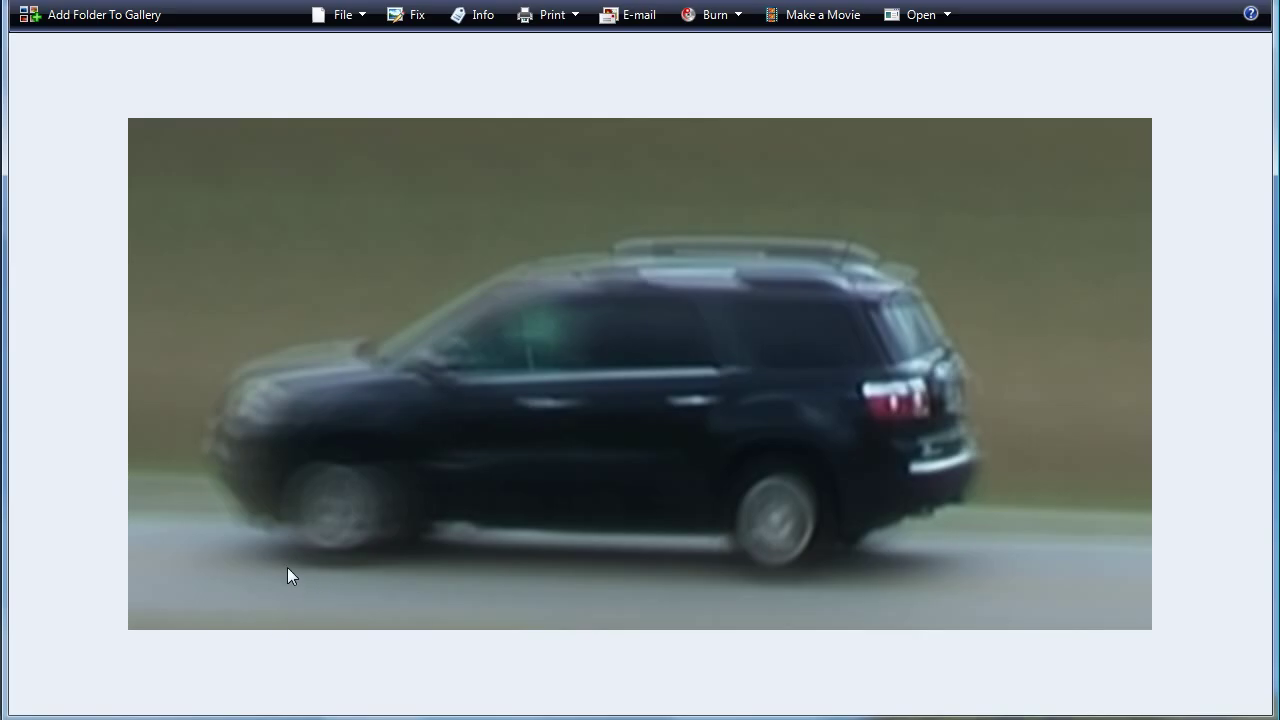
pyautogui.press('Right')
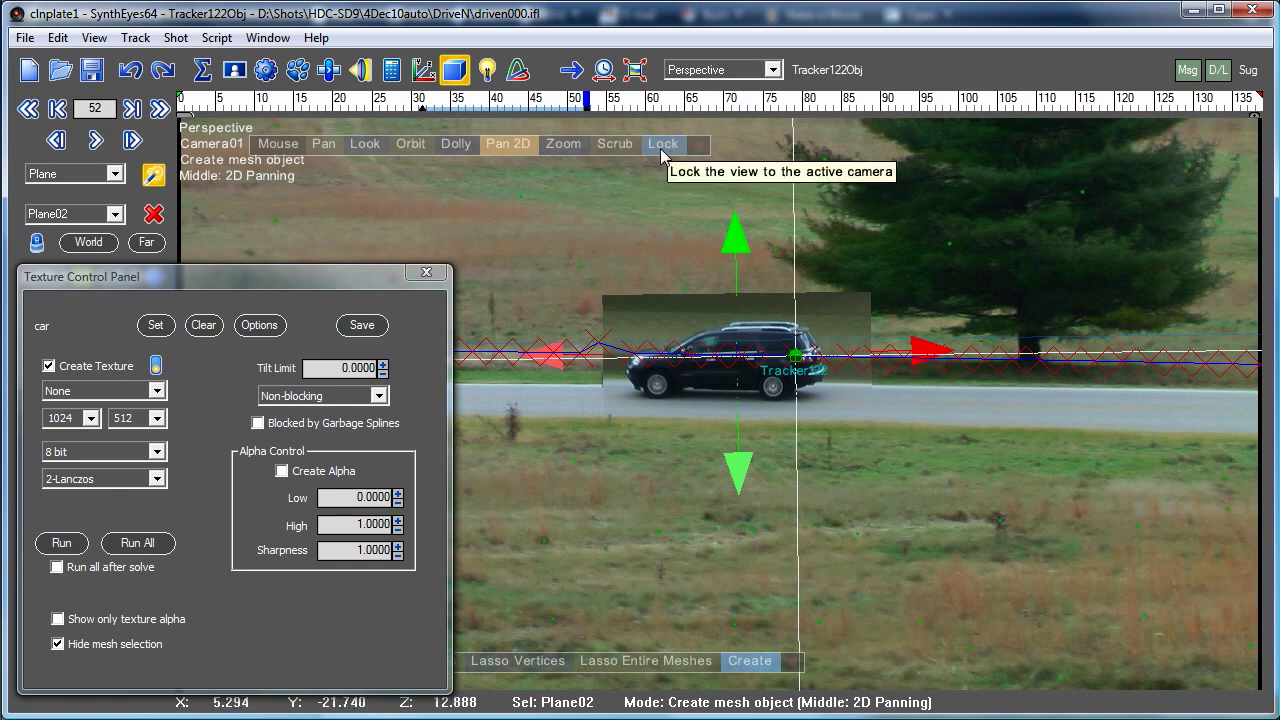
# Step: Switch the perspective view's lock to the SUV's moving object and select the background mesh Plane01
pyautogui.click(662, 145)
pyautogui.click(115, 214)
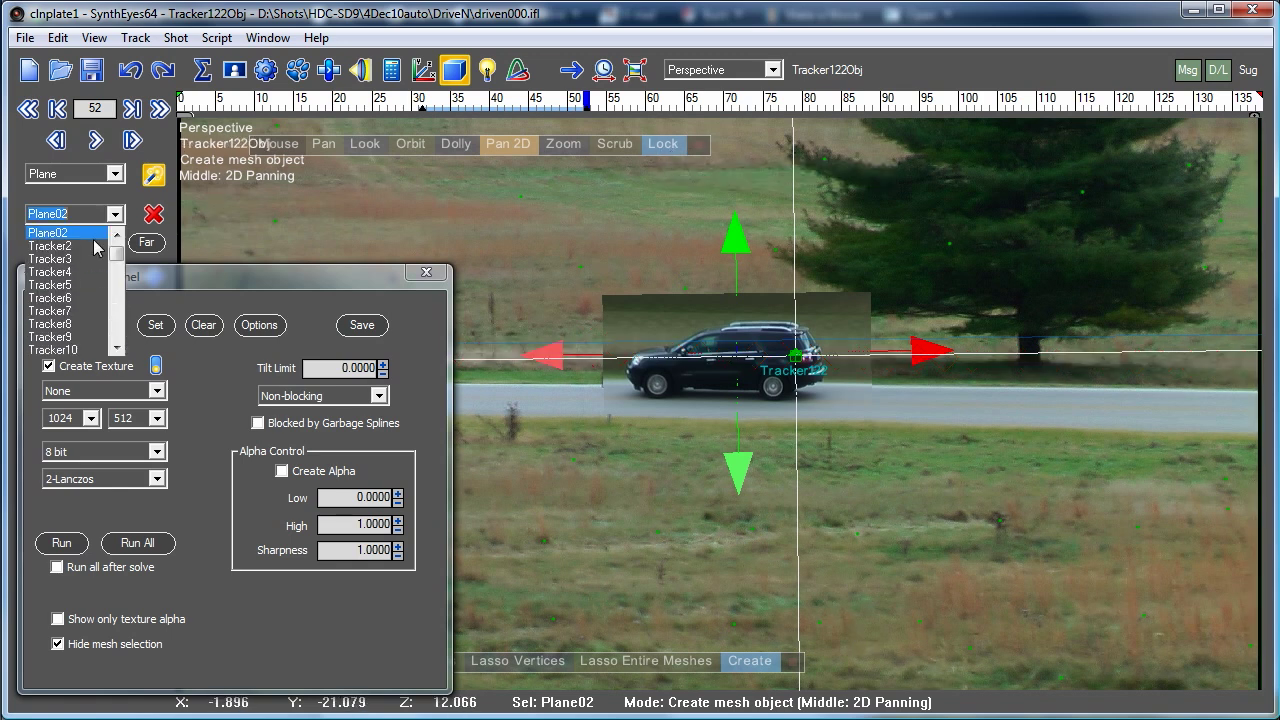
pyautogui.scroll(1, 98, 250)
pyautogui.click(72, 268)
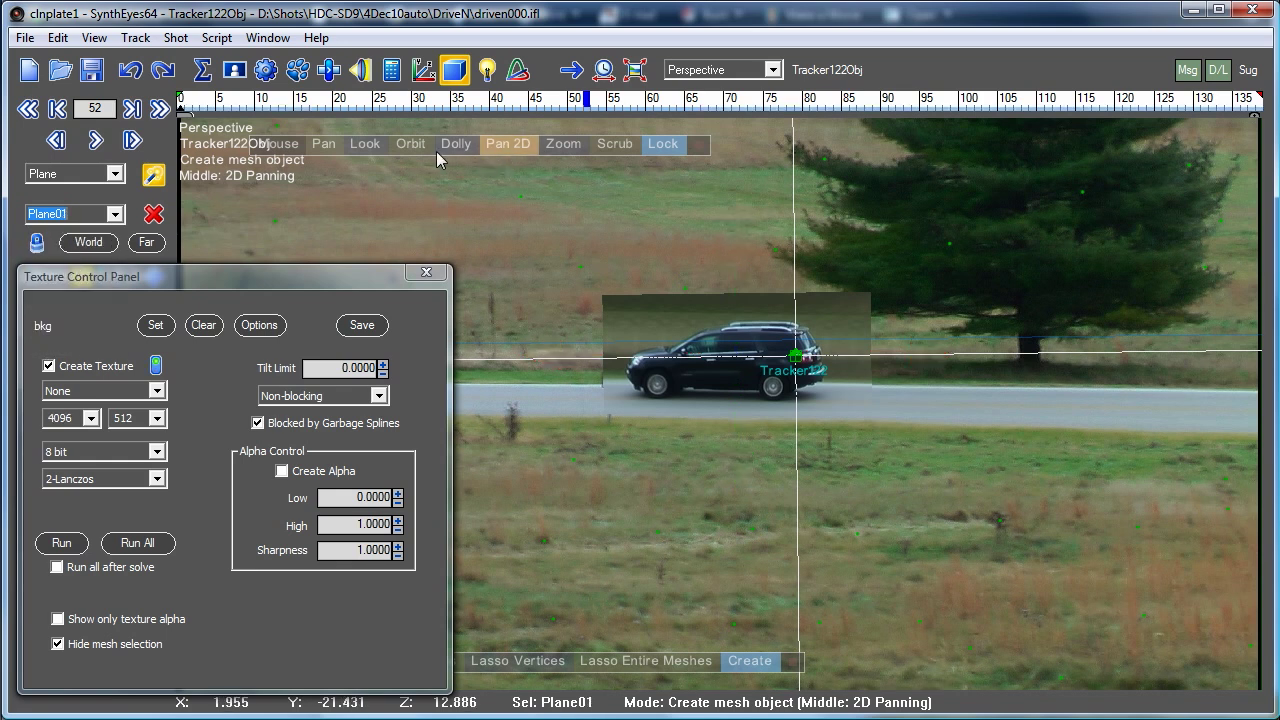
# Step: Unlock the perspective view from the shot, and orbit and dolly out to view the SUV's whole path and the camera
pyautogui.moveTo(412, 145)
pyautogui.mouseDown(button='middle')
pyautogui.moveTo(414, 167)
pyautogui.moveTo(427, 139)
pyautogui.moveTo(412, 142)
pyautogui.mouseUp(button='middle')
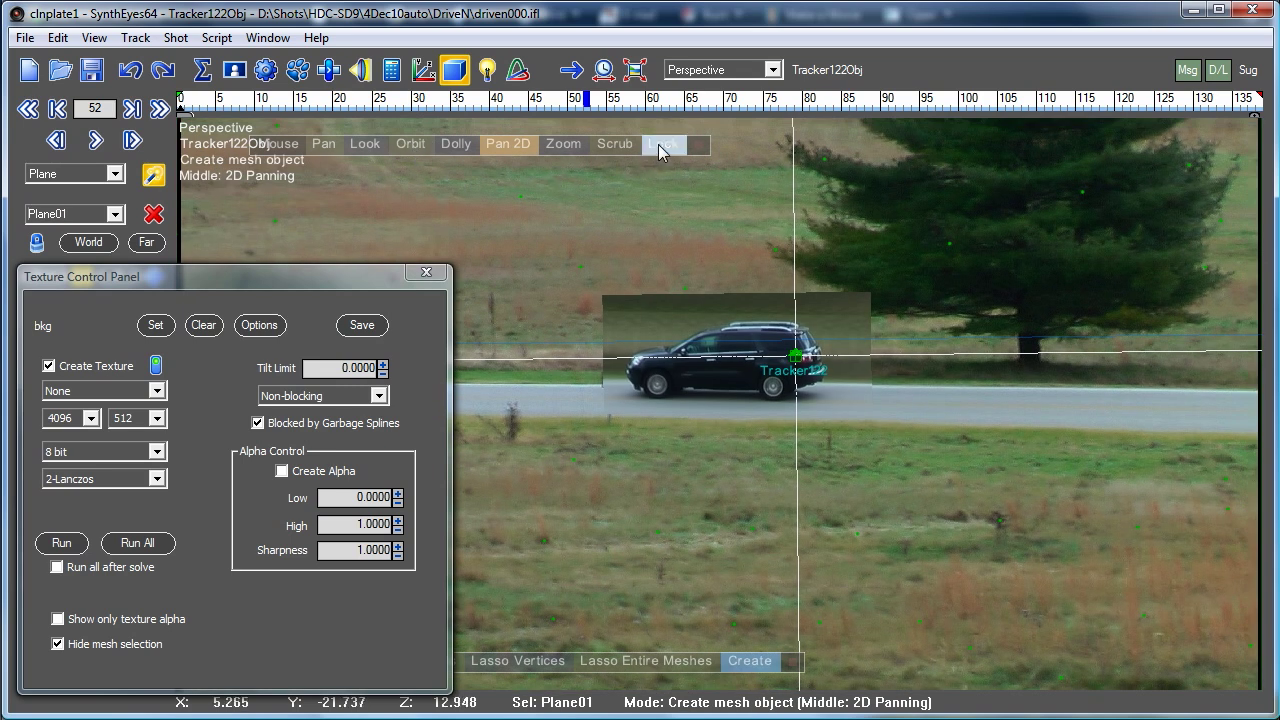
pyautogui.click(657, 143)
pyautogui.click(410, 143)
pyautogui.moveTo(410, 165); pyautogui.dragTo(1060, 392)
pyautogui.click(410, 143)
pyautogui.click(455, 144)
pyautogui.click(455, 144)
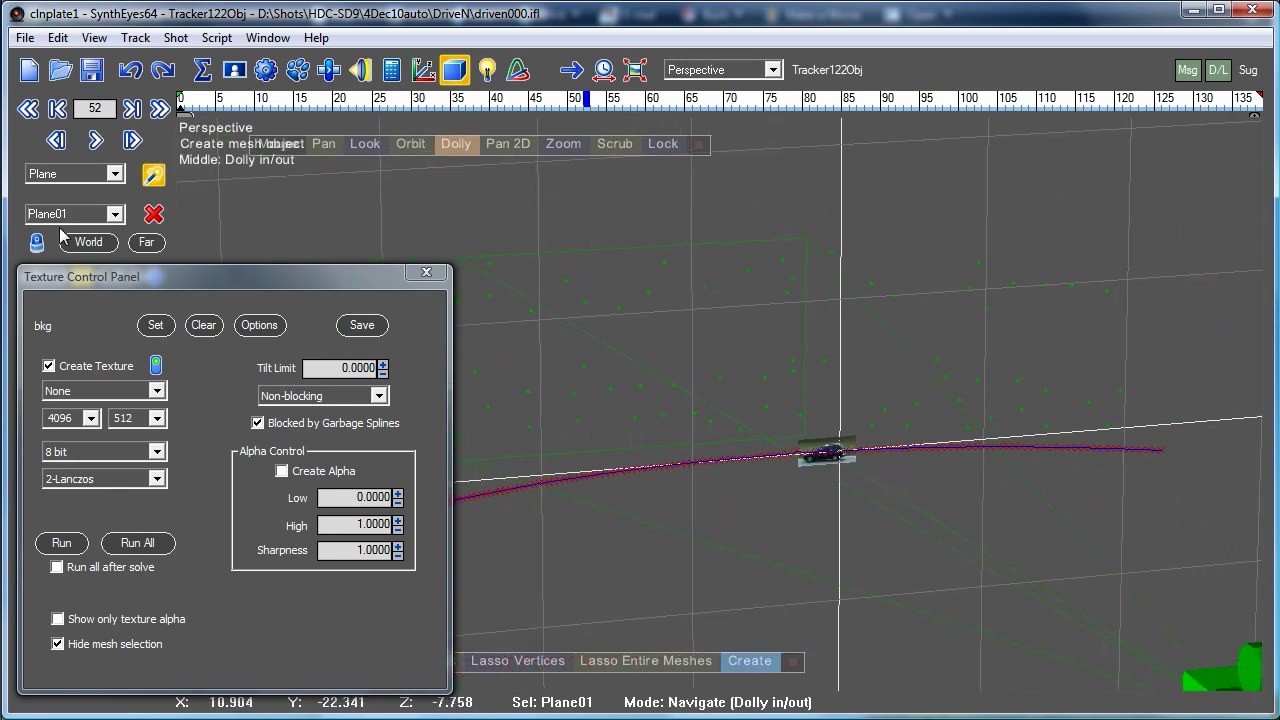
# Step: Unhide the textured background plane and scrub to frame 31 to examine the SUV plane moving along its path
pyautogui.moveTo(84, 272); pyautogui.dragTo(105, 311)
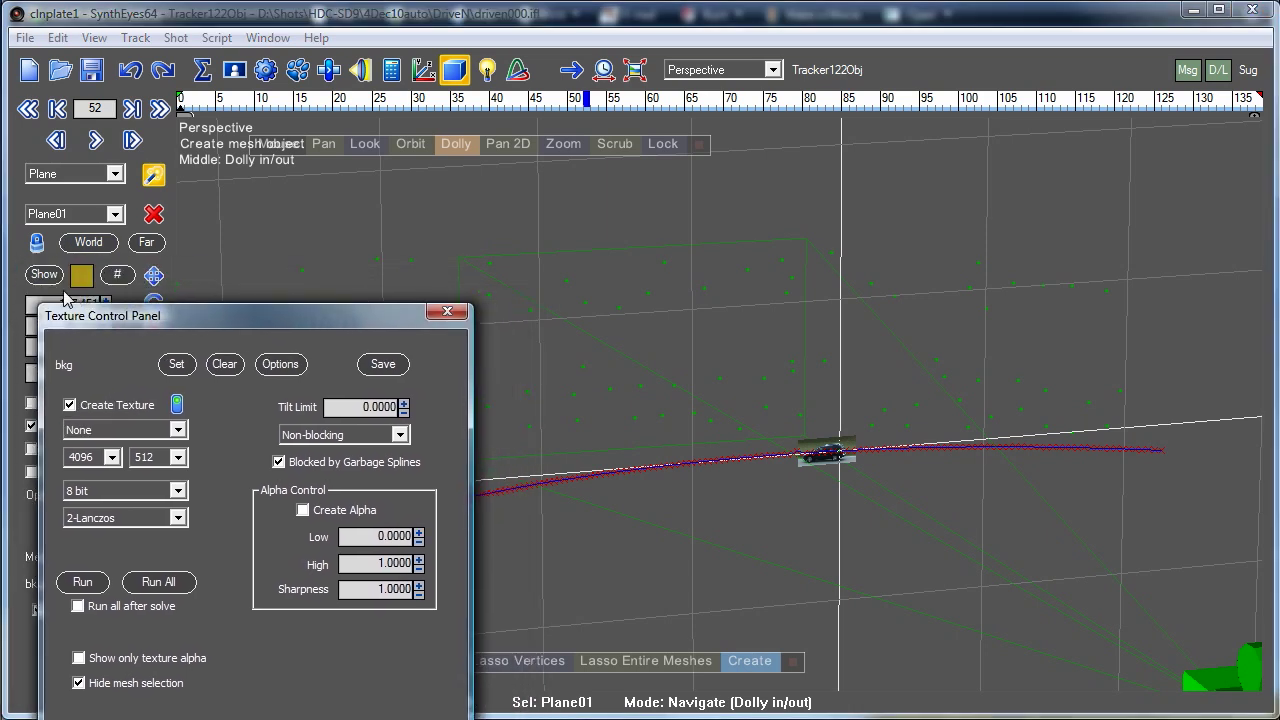
pyautogui.click(44, 279)
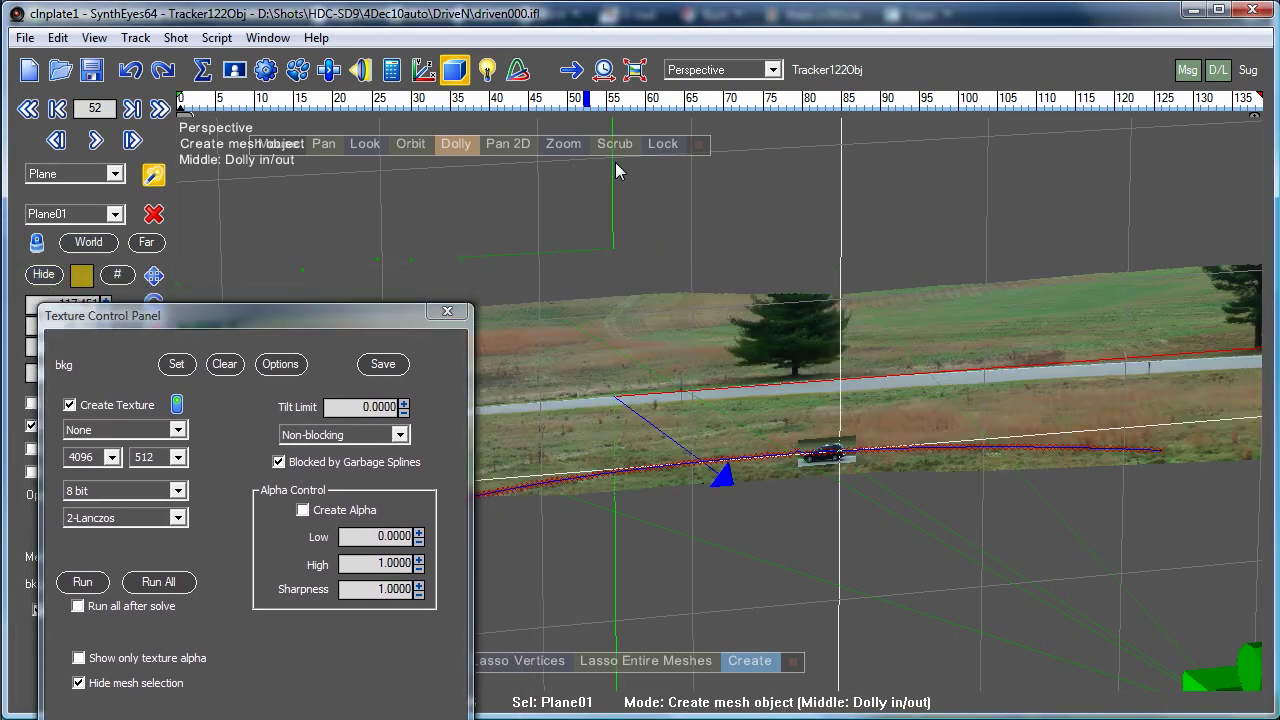
pyautogui.click(405, 144)
pyautogui.moveTo(480, 185); pyautogui.dragTo(400, 148)
pyautogui.moveTo(415, 101); pyautogui.dragTo(637, 80)
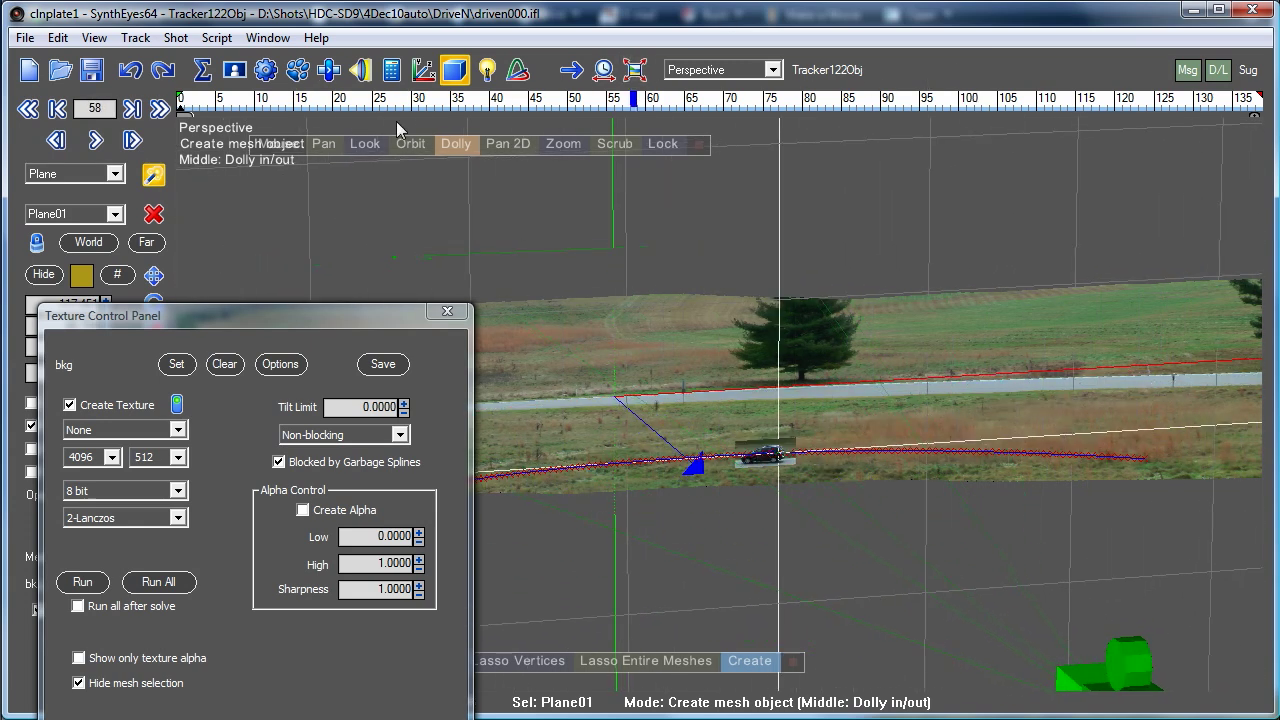
pyautogui.moveTo(404, 99)
pyautogui.mouseDown()
pyautogui.moveTo(289, 98)
pyautogui.moveTo(1157, 98)
pyautogui.moveTo(421, 105)
pyautogui.mouseUp()
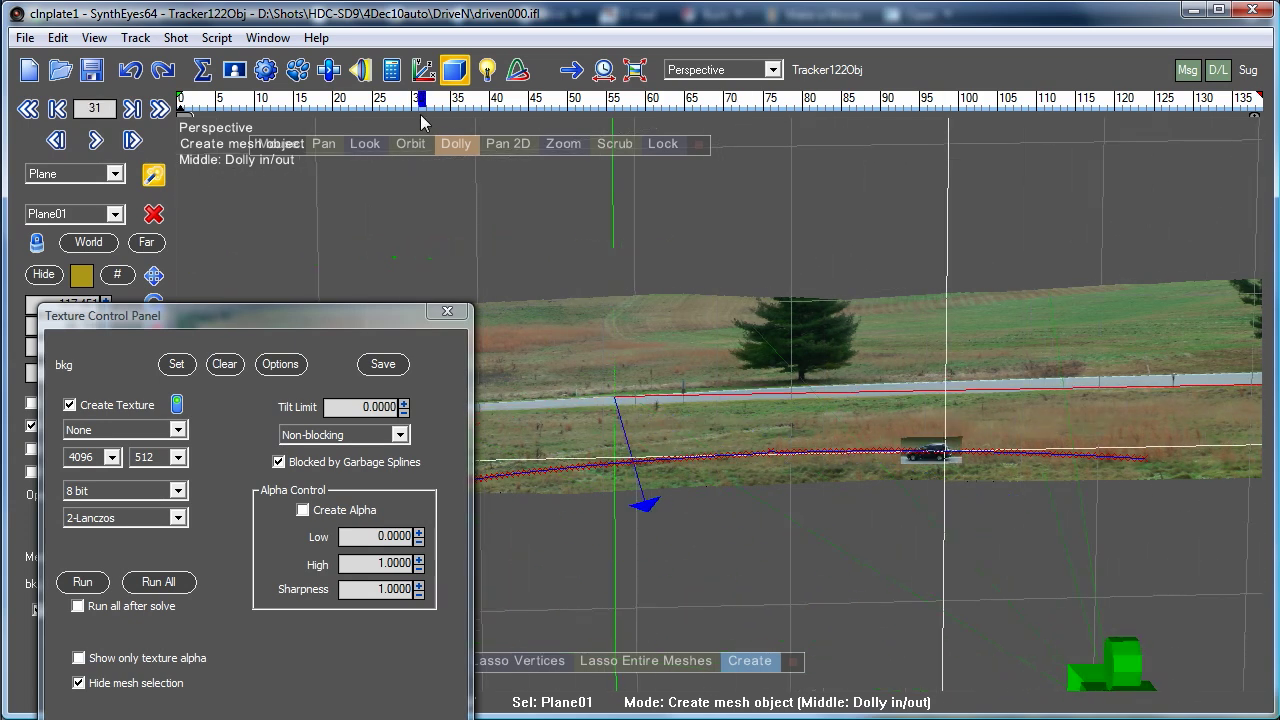